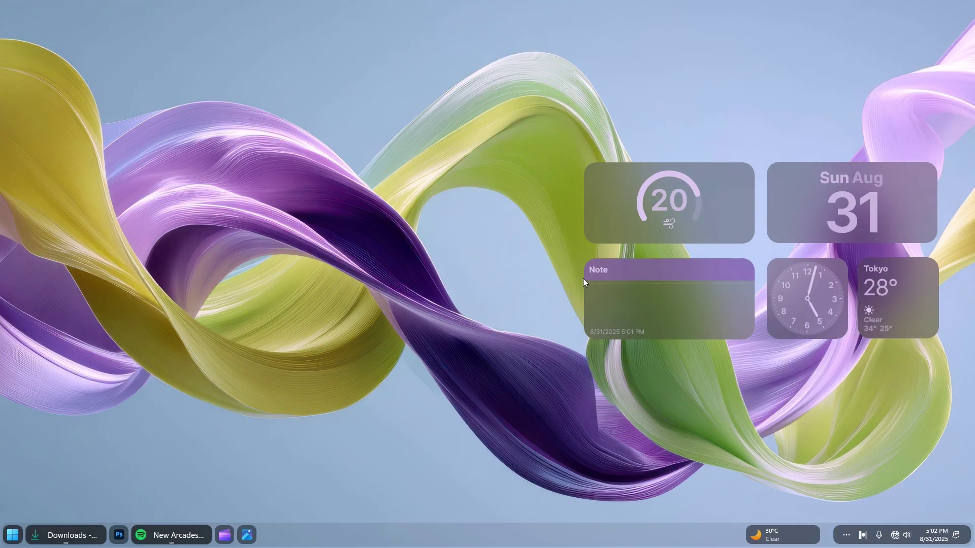
- Write "subscribe" in the desktop Note widget
click(604, 299)
text(subscribe)
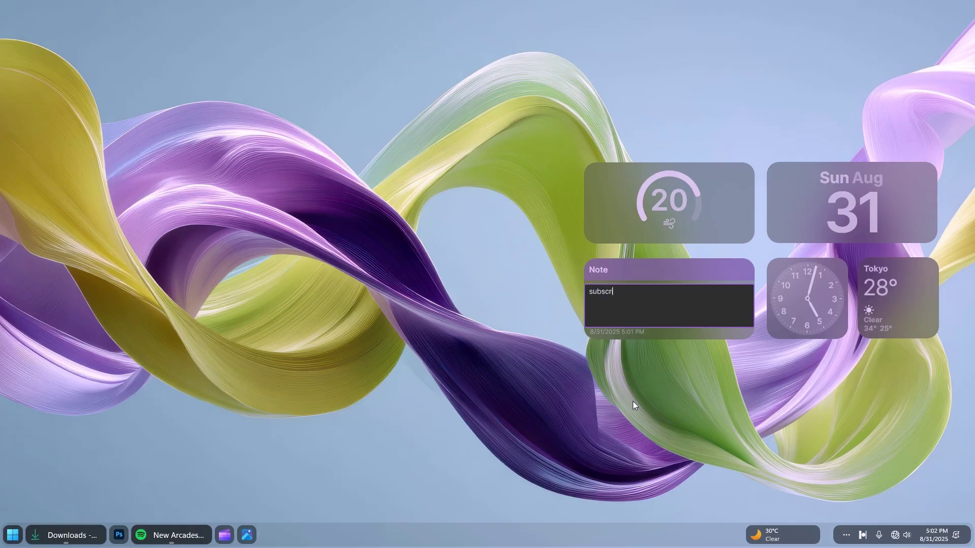
click(632, 401)
- Turn off Do Not Disturb in the notification center and close it
click(939, 535)
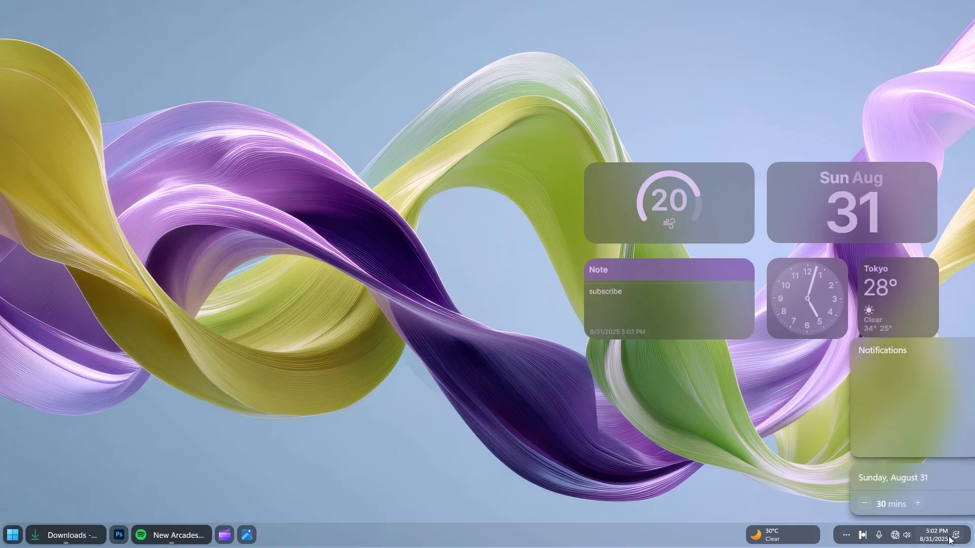
click(955, 351)
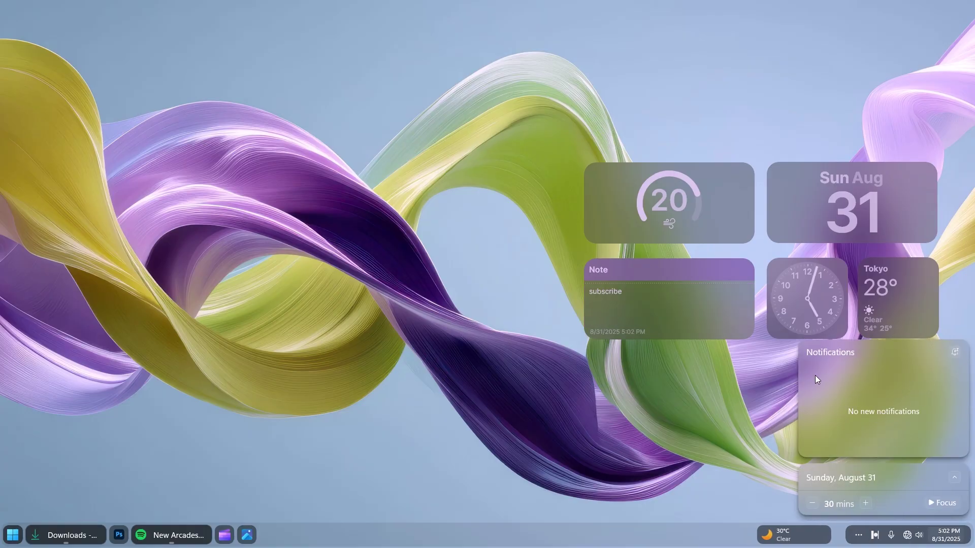
click(732, 429)
- Look over the quick settings with the media player, and the Start menu with its full app list
click(922, 533)
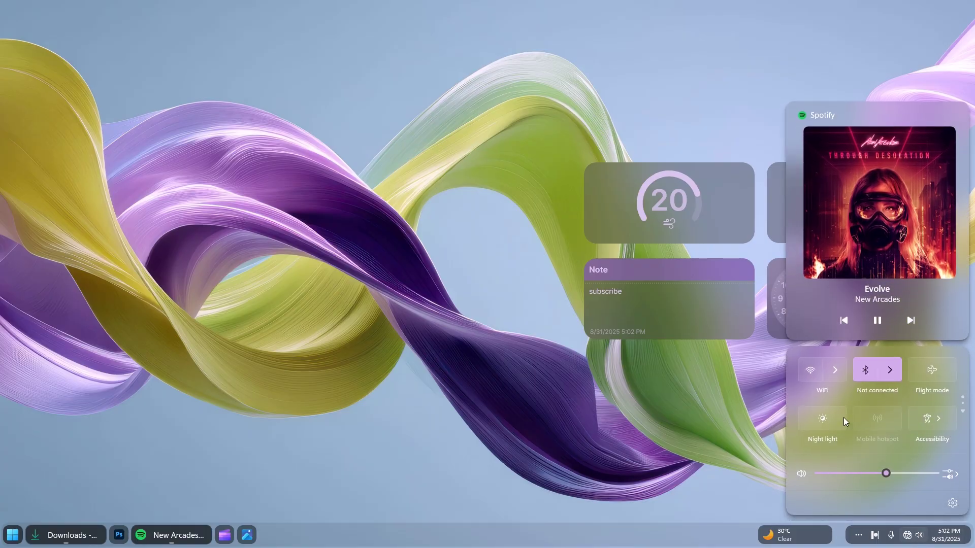
click(734, 370)
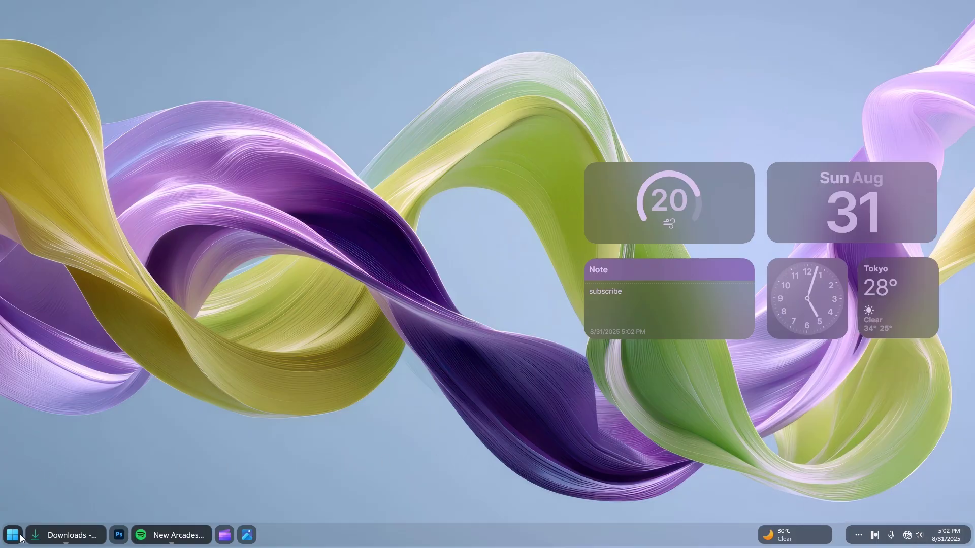
click(13, 534)
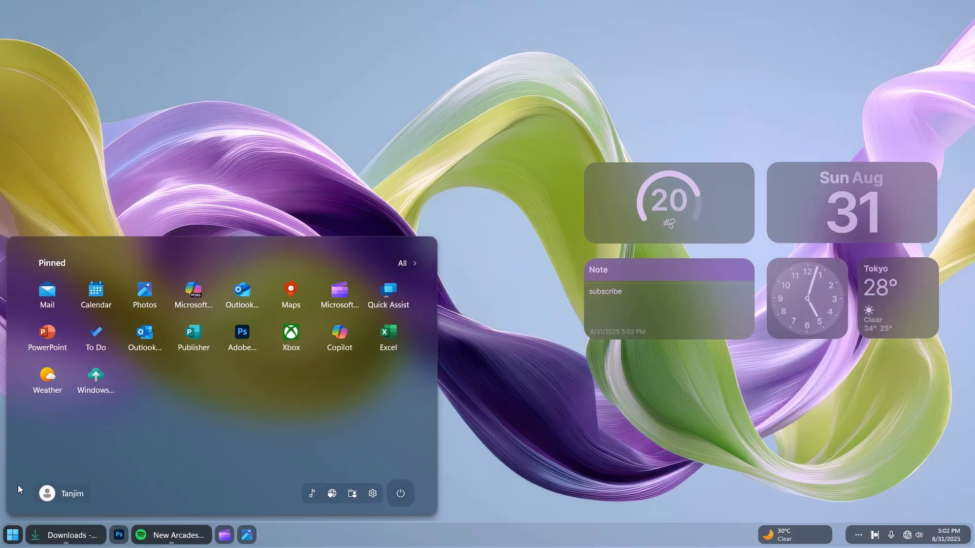
click(406, 265)
click(392, 263)
click(492, 343)
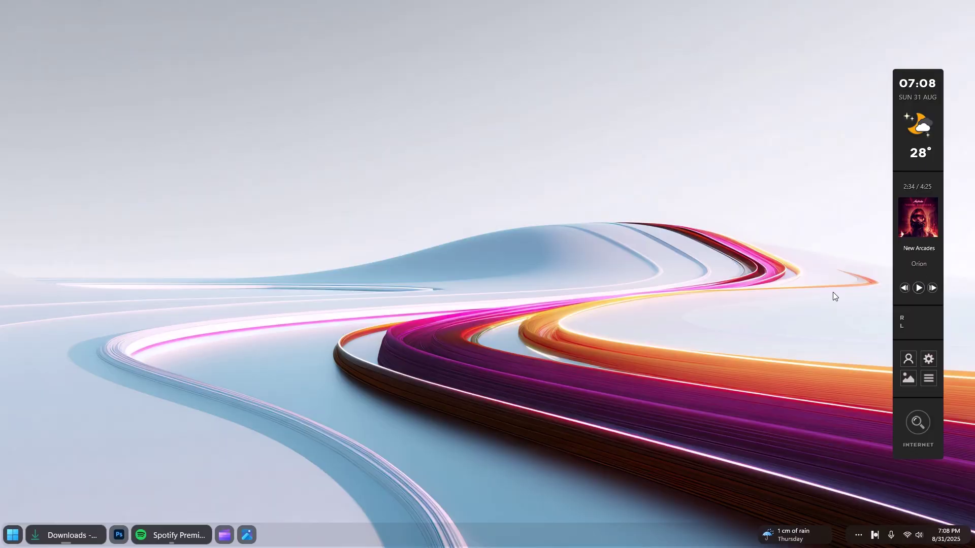
- Start music playback from the desktop sidebar widget and check the track in the quick settings media player
click(920, 288)
click(911, 535)
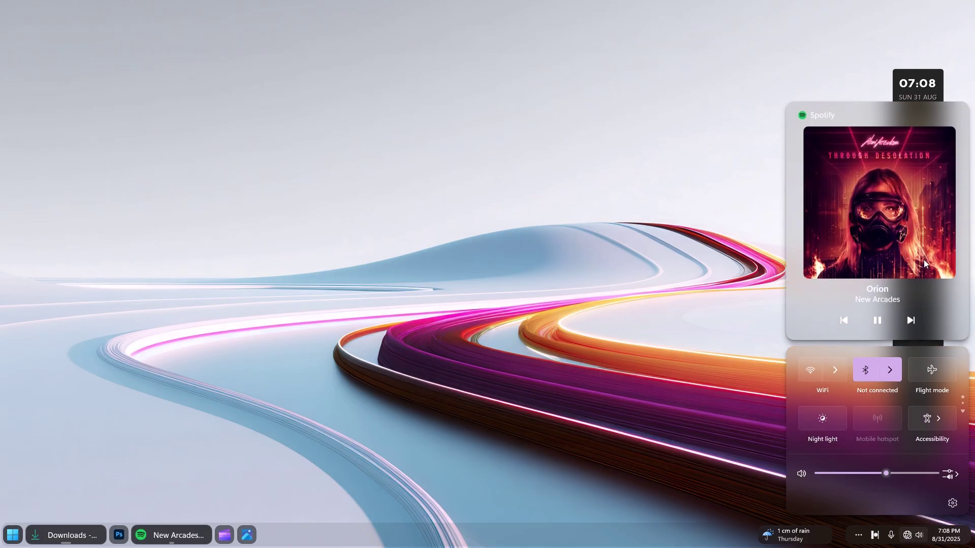
click(721, 334)
click(14, 534)
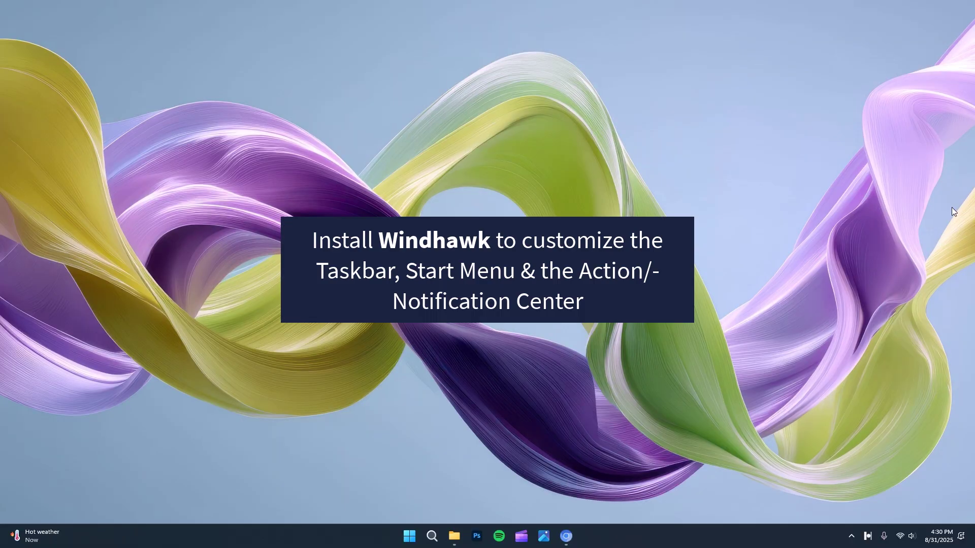
- Download windhawk_setup.exe from windhawk.net in the browser, launch the installer and close the browser
click(568, 534)
click(401, 279)
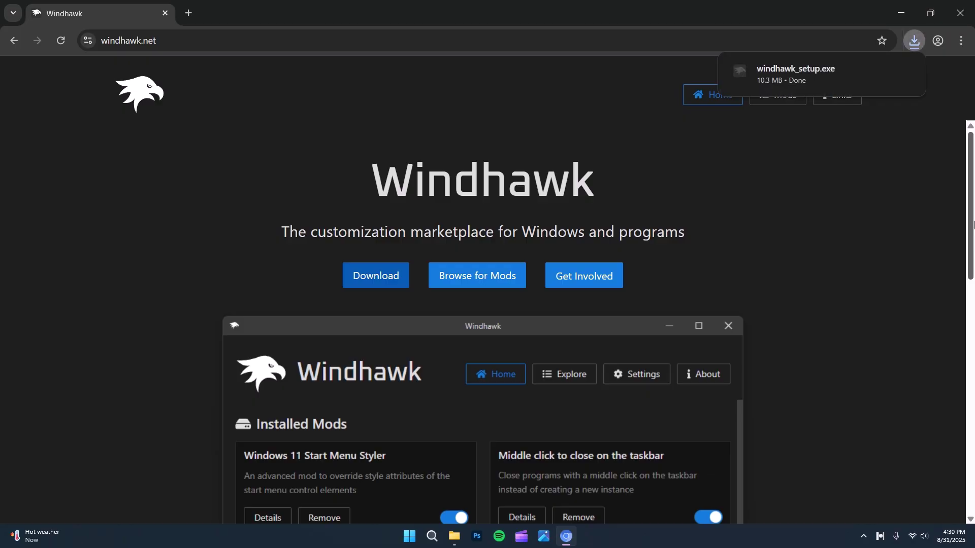
click(837, 77)
click(959, 12)
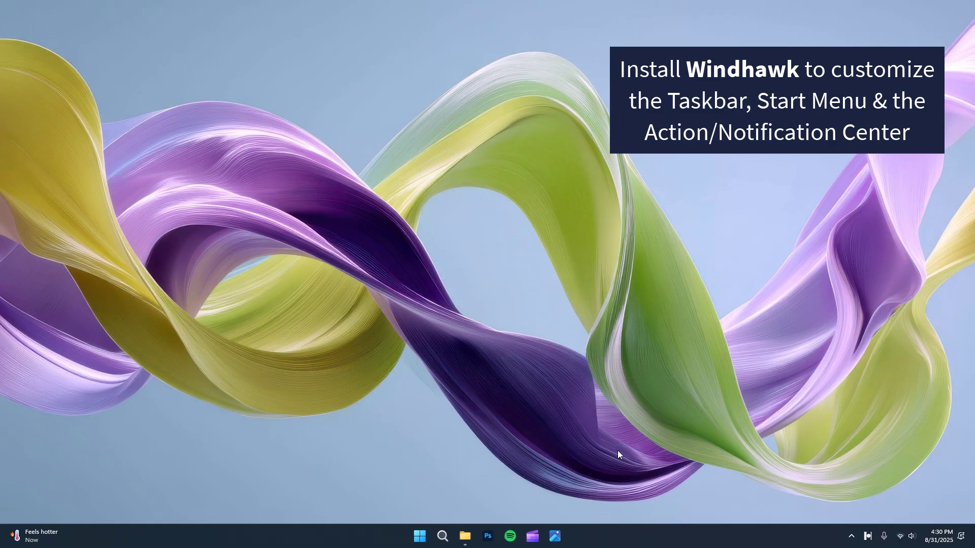
- Install Windhawk using the standard installation with the default components, and open it on completion
click(492, 291)
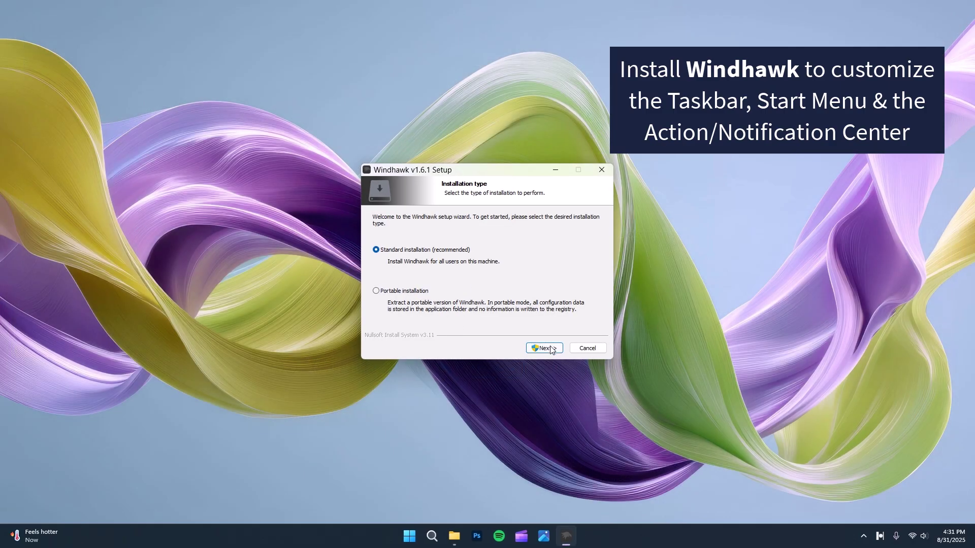
click(542, 347)
click(435, 359)
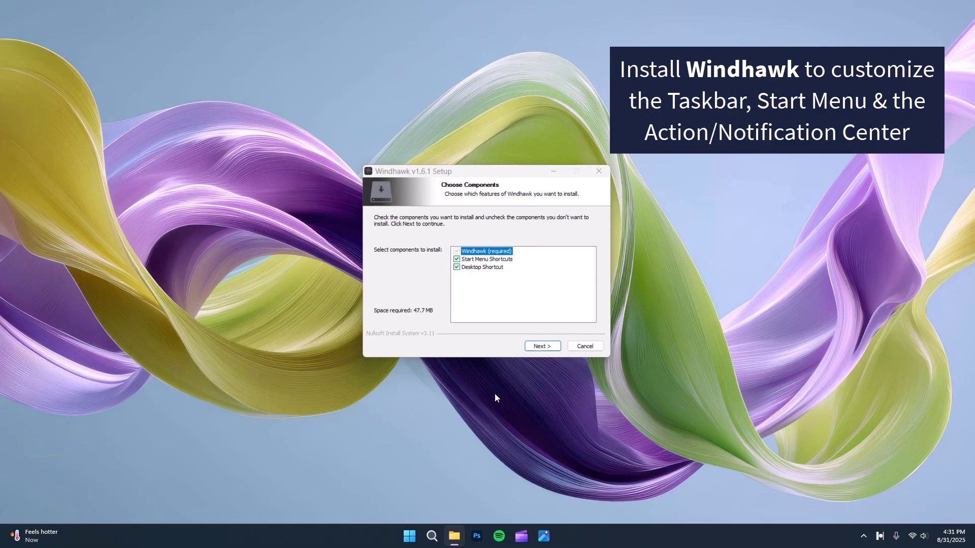
click(541, 346)
click(542, 346)
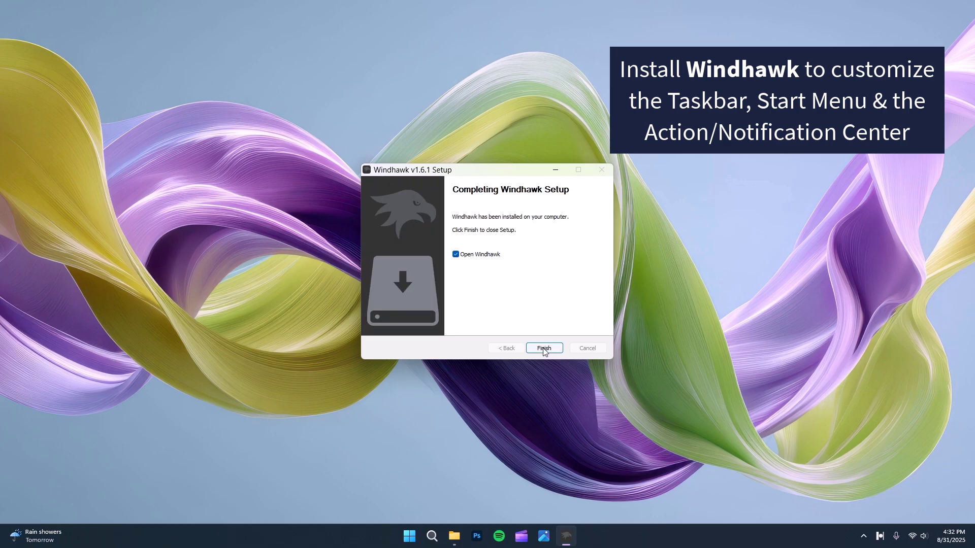
click(543, 348)
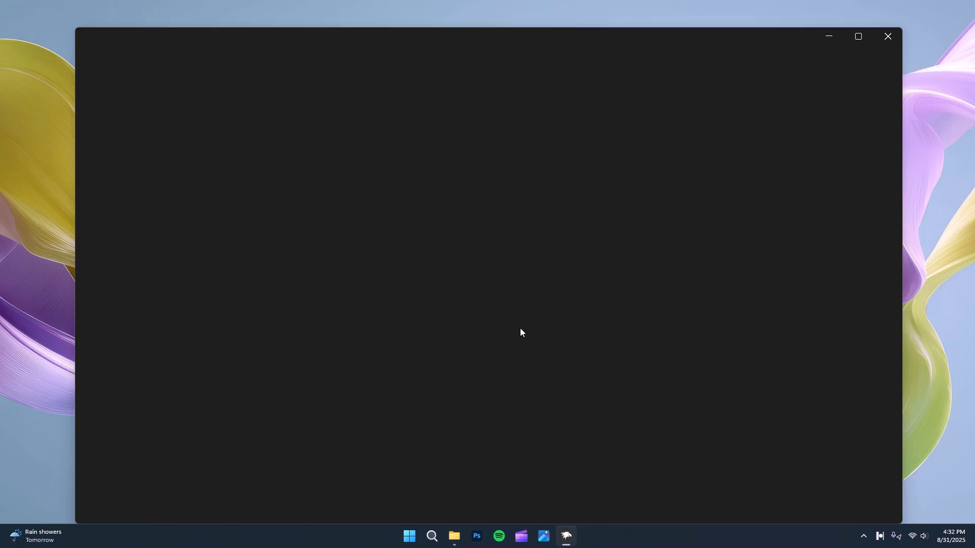
- Find the Windows 11 Notification Center Styler mod in Windhawk and install it, accepting the risk
drag(118, 41, 73, 76)
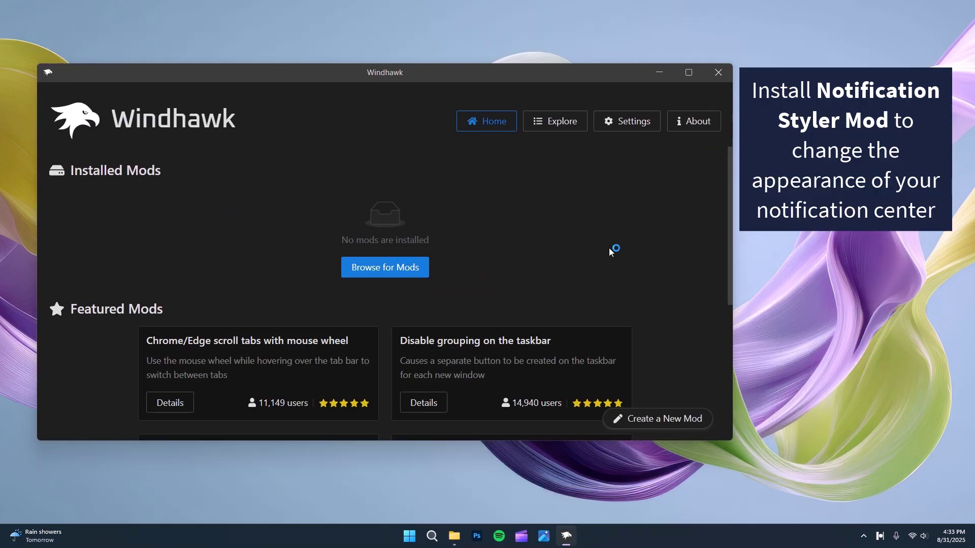
click(552, 124)
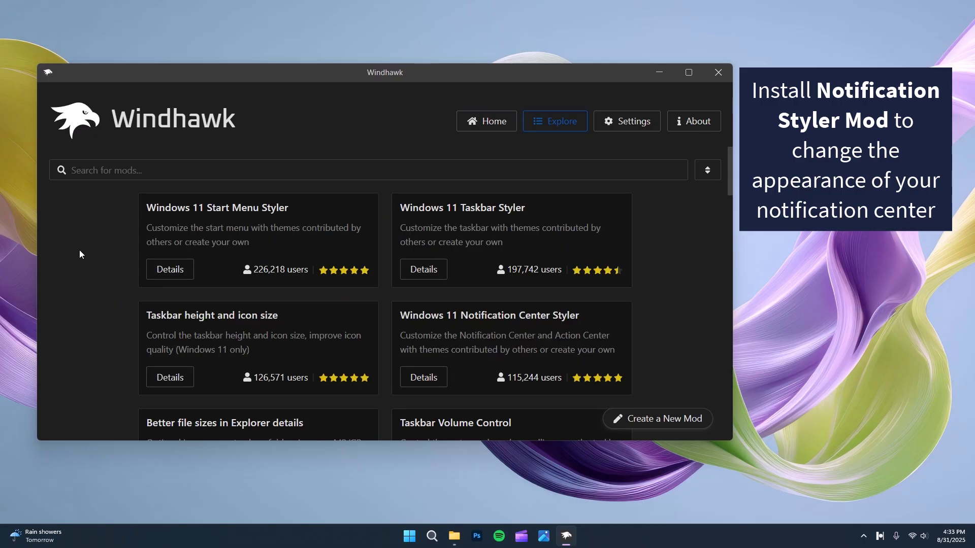
click(419, 377)
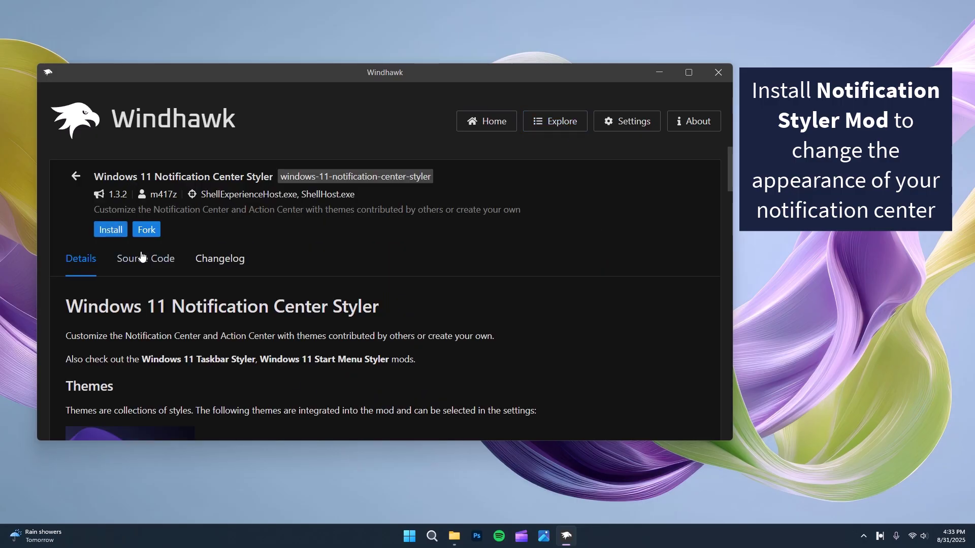
click(110, 228)
click(498, 371)
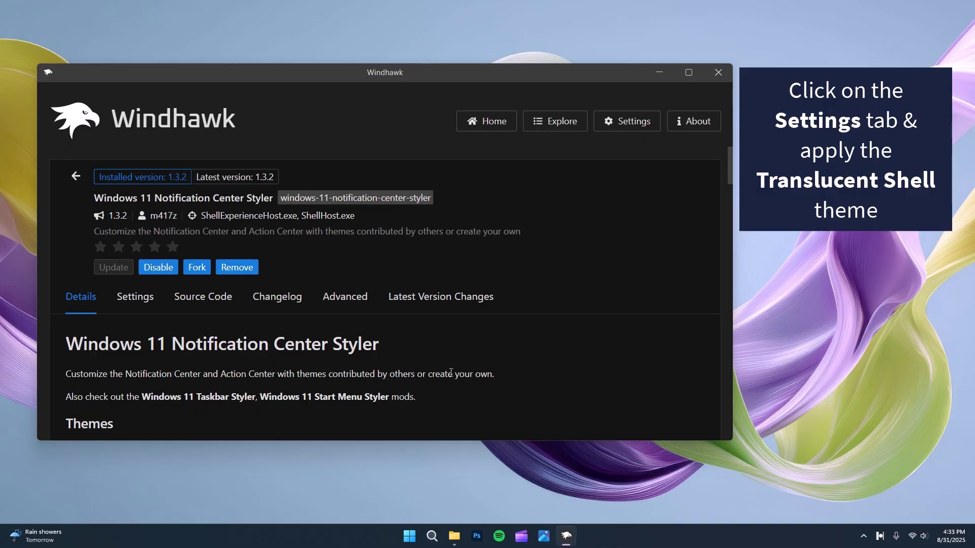
- Apply the TranslucentShell theme to the Notification Center Styler mod, save it, and check the notification center's new look
click(141, 300)
scroll(347, 361, down, 2)
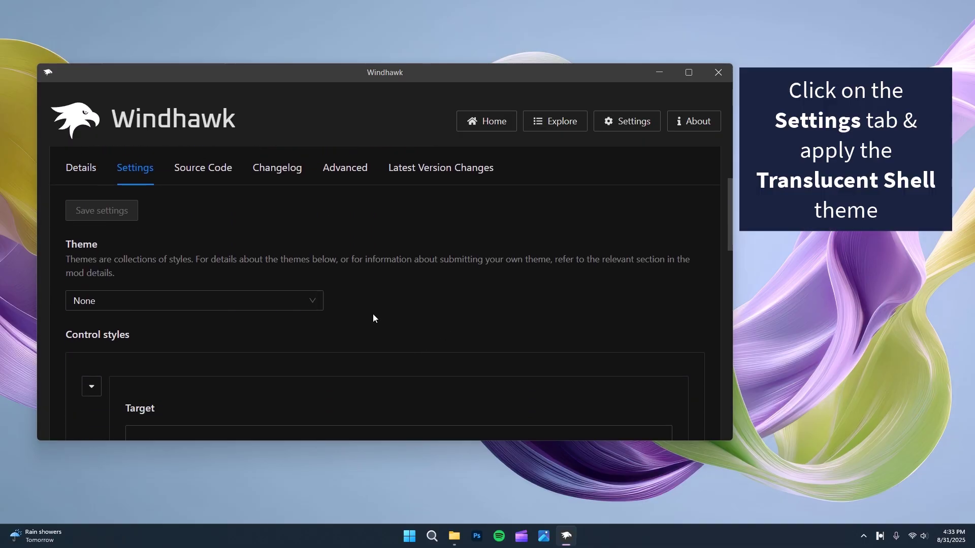
click(307, 305)
click(125, 350)
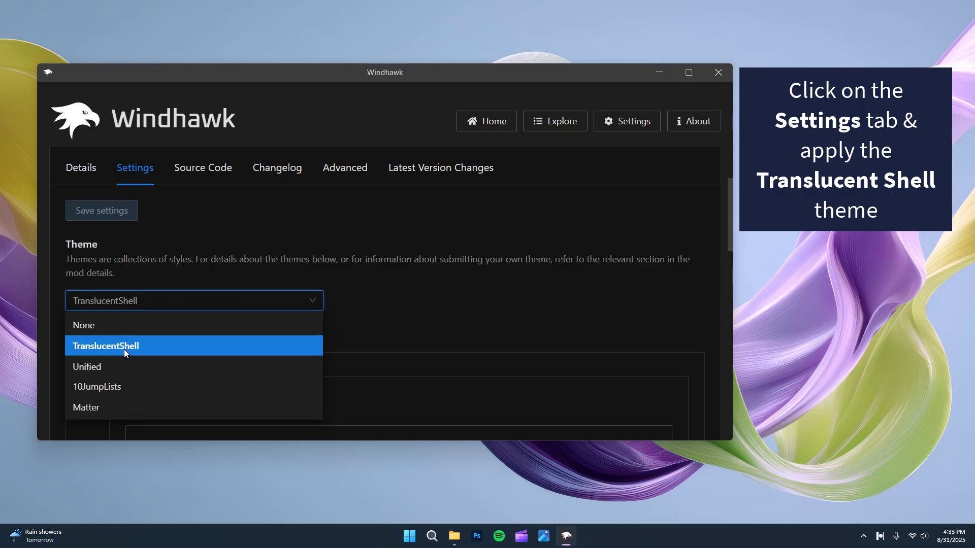
click(126, 350)
click(133, 210)
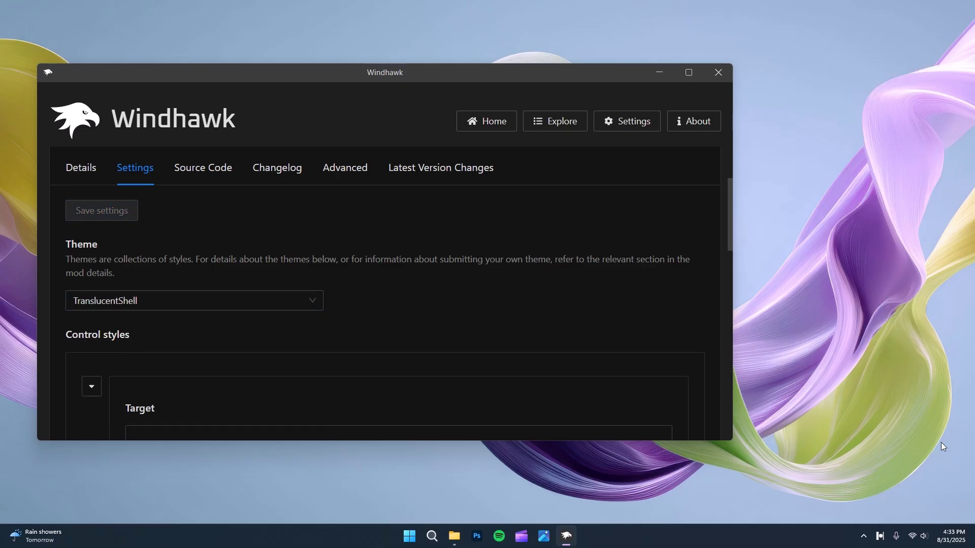
click(950, 536)
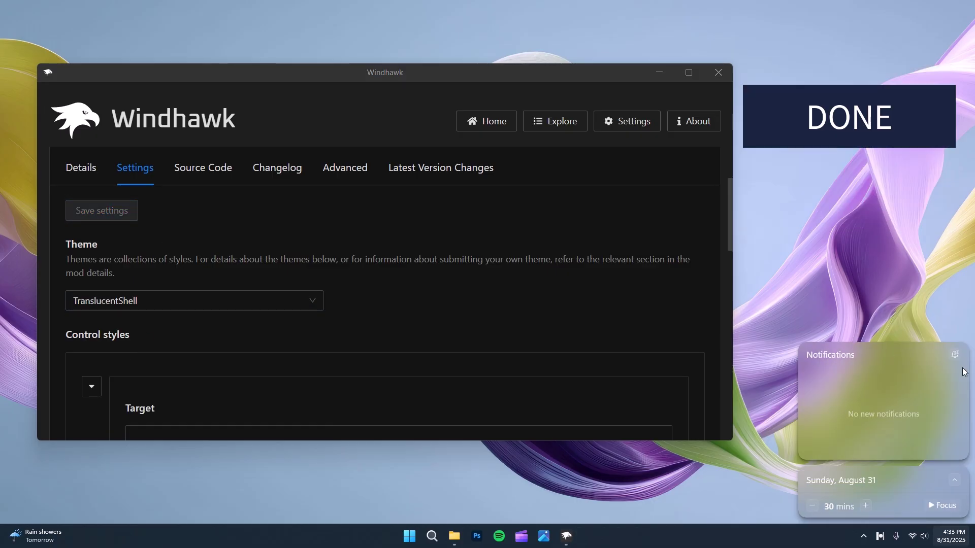
click(822, 273)
- Find the Windows 11 Start Menu Styler mod among the available mods and install it, accepting the risk
scroll(592, 292, up, 3)
click(566, 123)
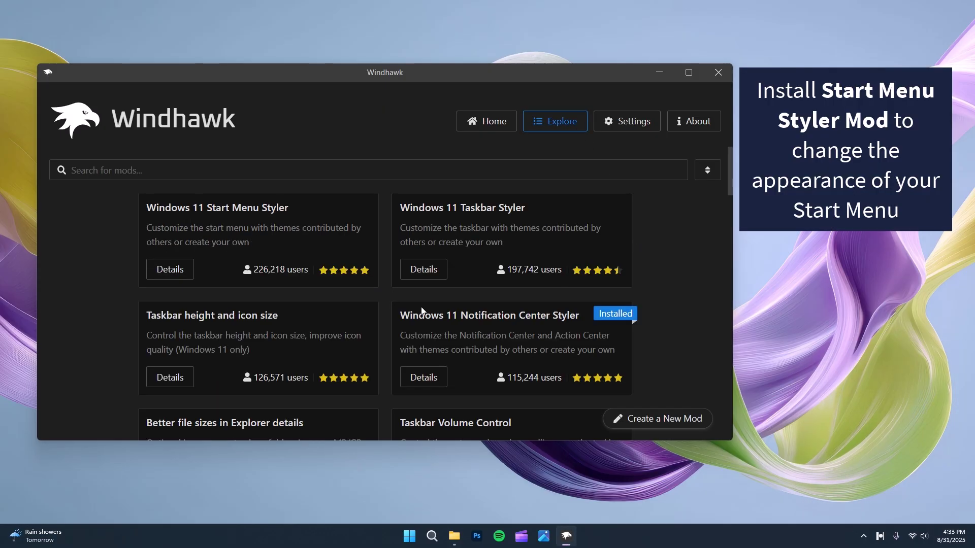
click(168, 270)
click(109, 232)
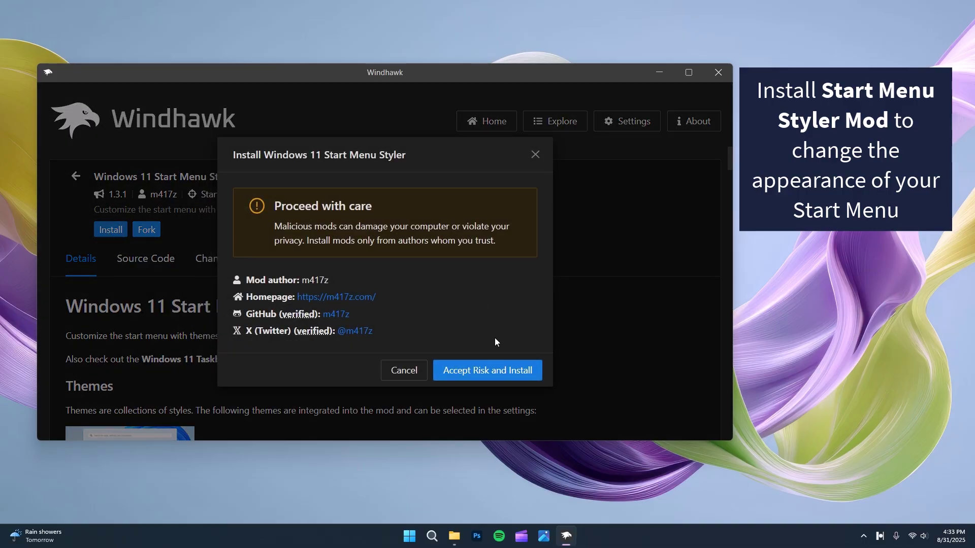
click(496, 370)
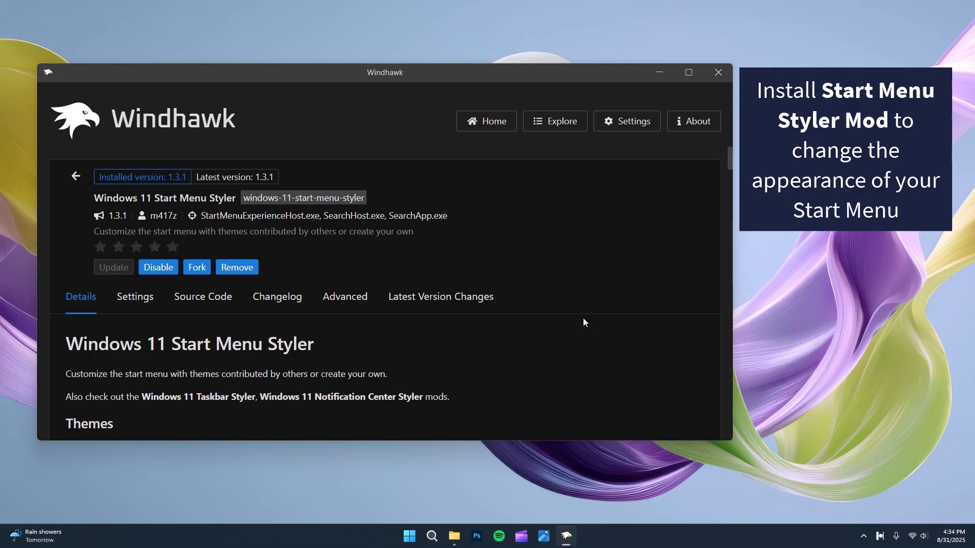
- Bring up the Start Menu Styler's advanced mod settings and copy all the code from Start Menu.txt in the downloaded W38 Smart Desktop folder
click(355, 297)
scroll(367, 315, down, 4)
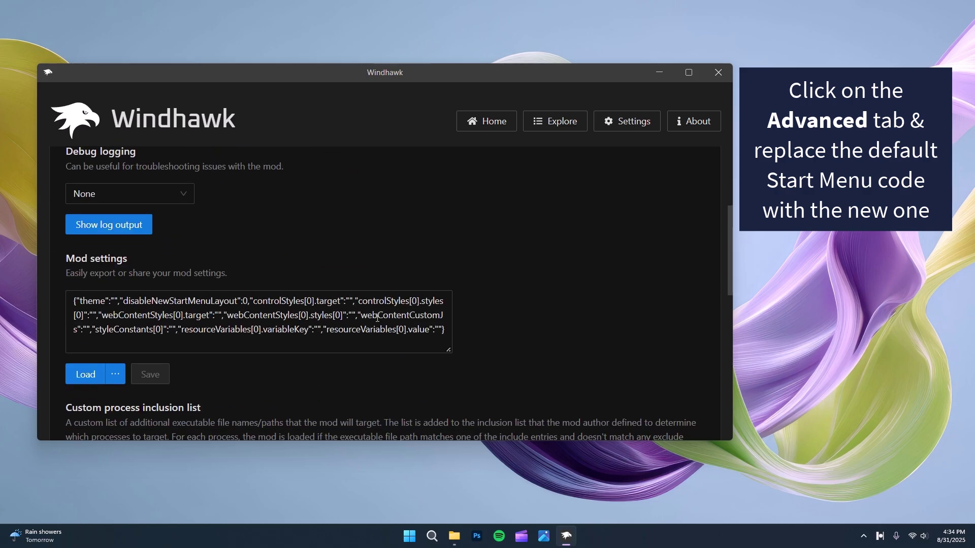
click(454, 537)
double_click(202, 189)
double_click(372, 172)
key(ctrl+a)
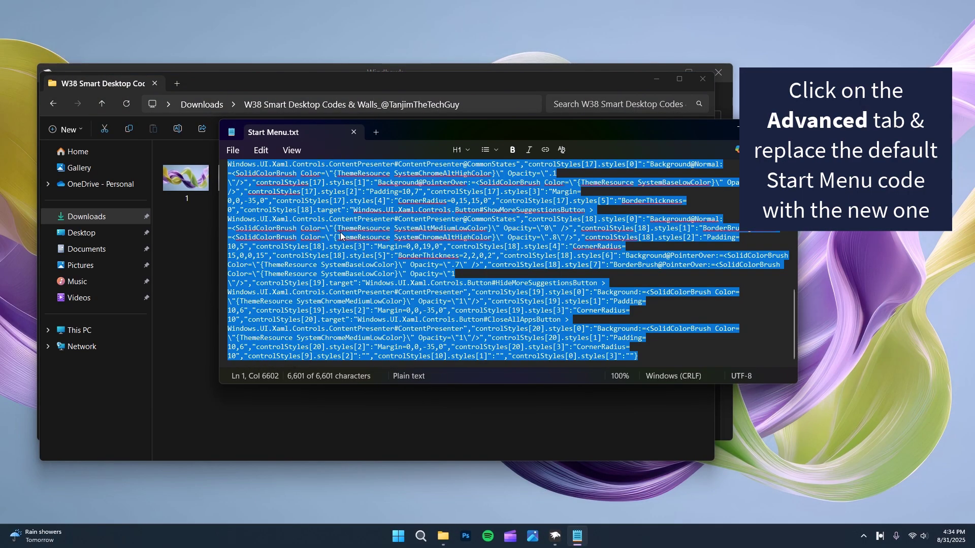
right_click(341, 233)
click(392, 244)
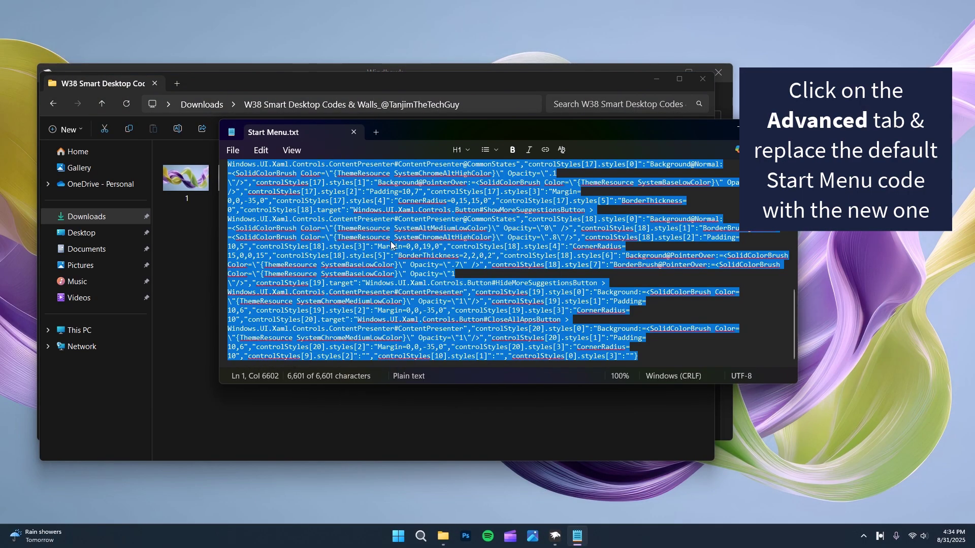
click(354, 133)
click(656, 79)
- Replace the Start Menu Styler's default mod settings code with the copied code and save it
click(362, 315)
key(ctrl+a)
key(BackSpace)
right_click(225, 309)
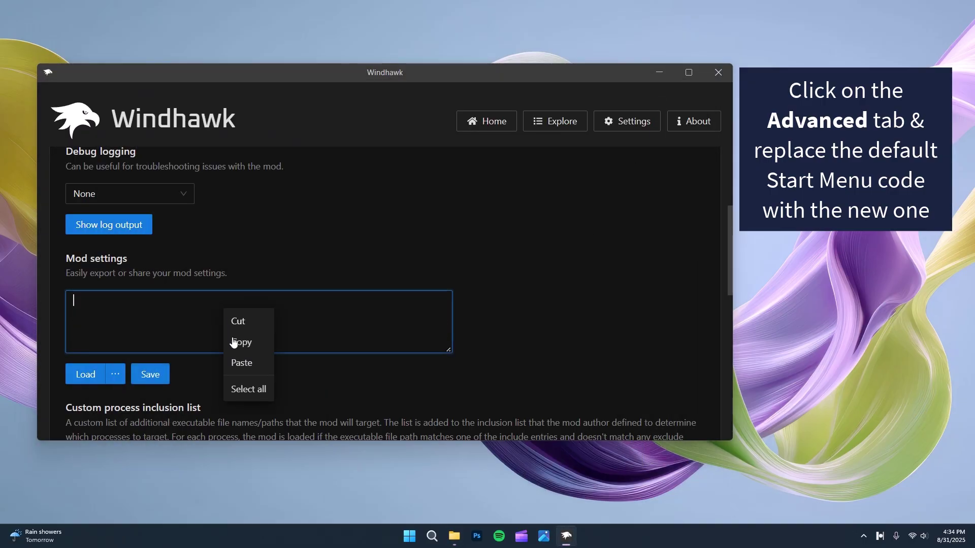
click(242, 362)
click(151, 374)
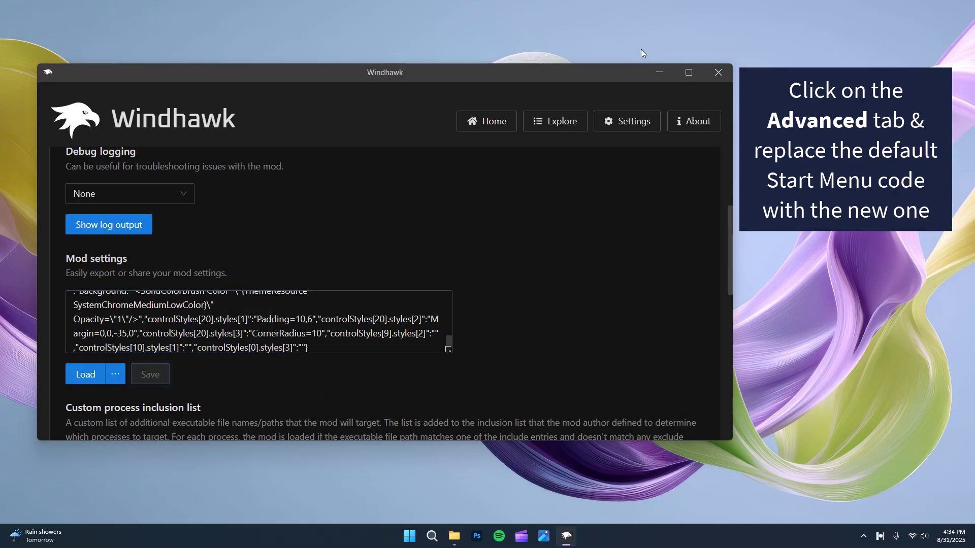
- Minimize Windhawk and check the restyled Start menu on the desktop
click(659, 72)
click(410, 535)
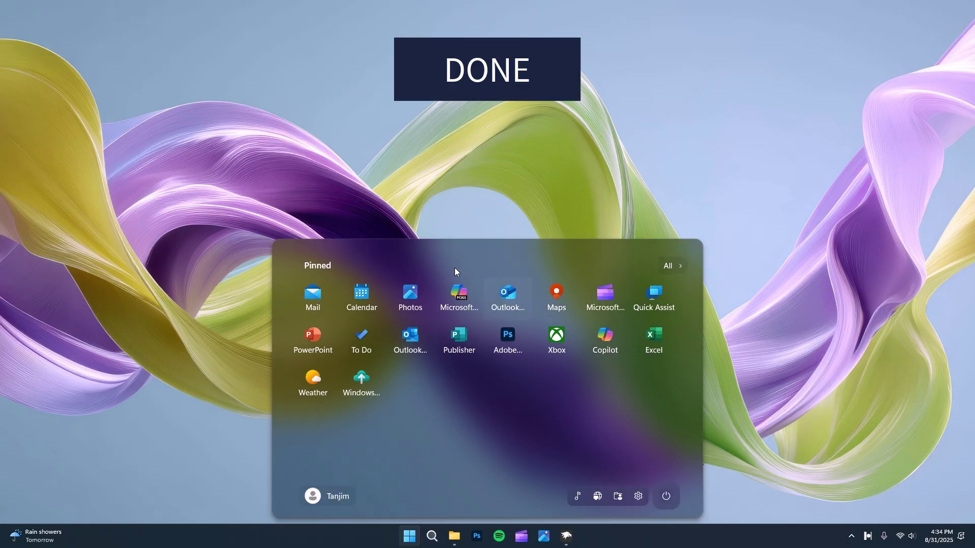
click(884, 326)
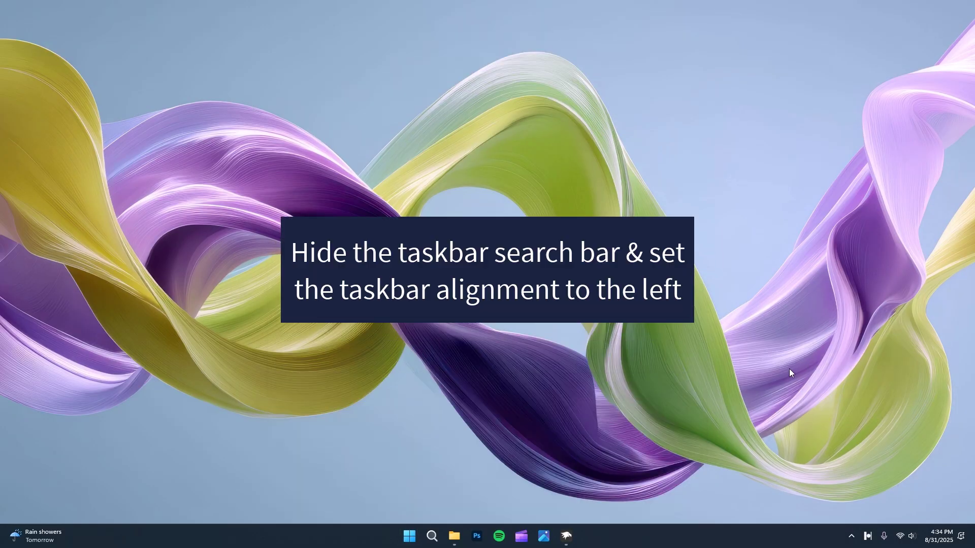
- In the Windows taskbar settings, set the taskbar's Search item to Hide
right_click(670, 536)
click(708, 517)
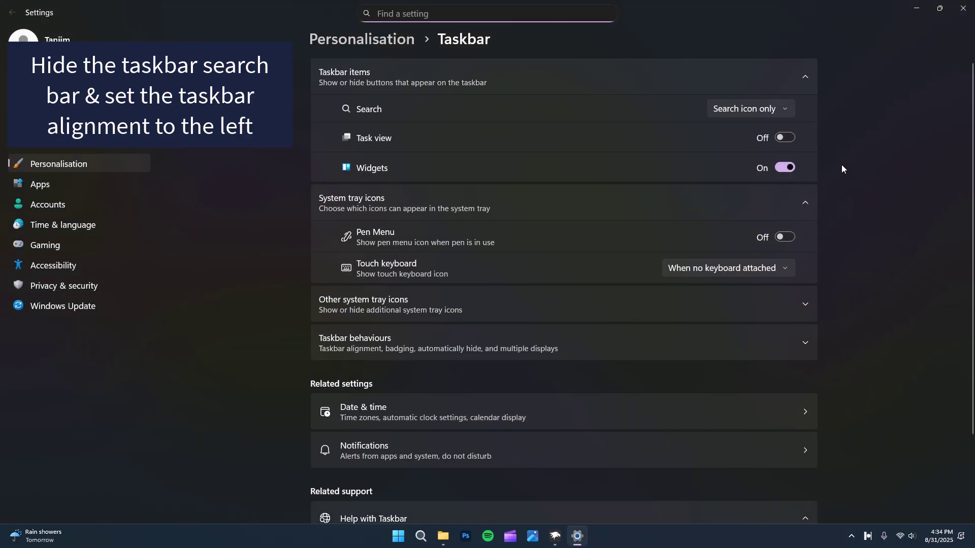
click(784, 108)
click(754, 90)
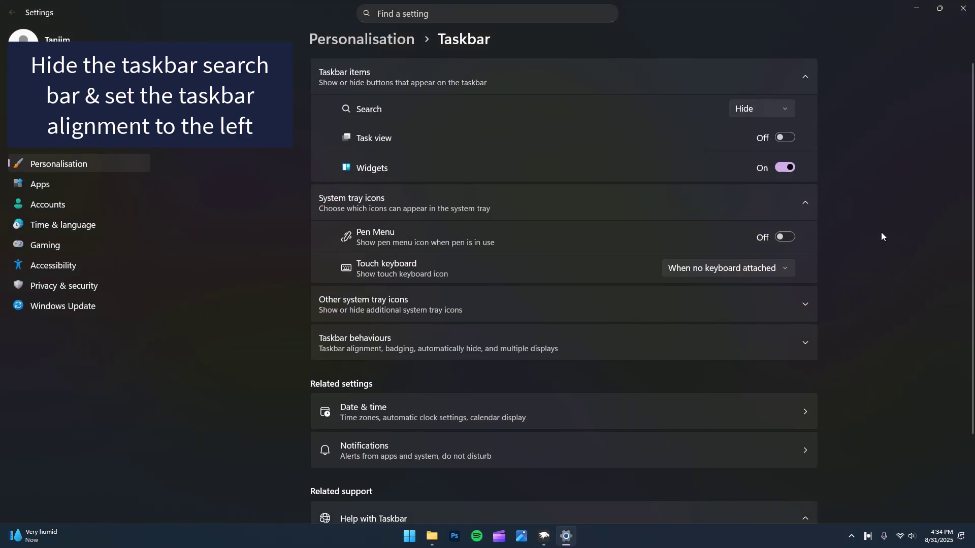
- Set the taskbar alignment to Left in the taskbar behaviours and close the Windows settings
click(778, 333)
click(791, 374)
click(770, 354)
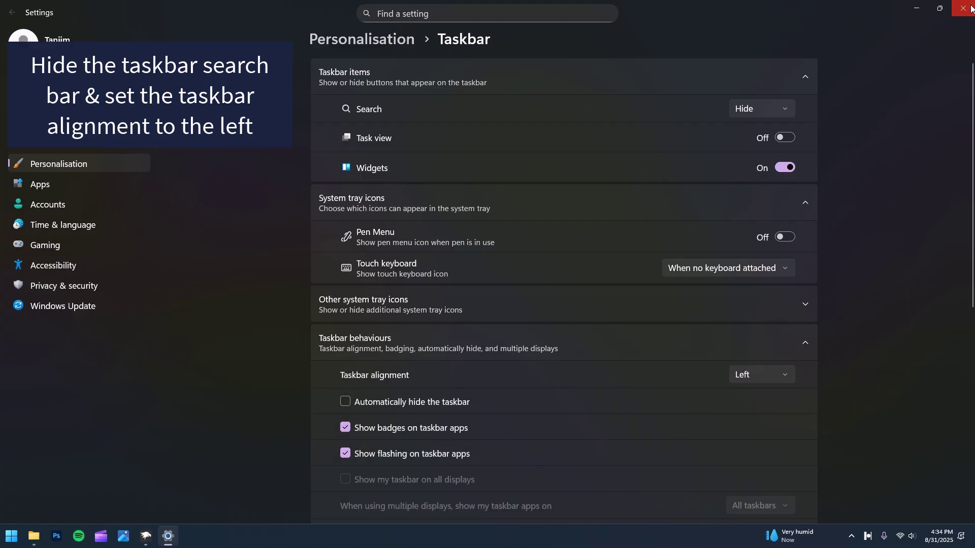
click(963, 8)
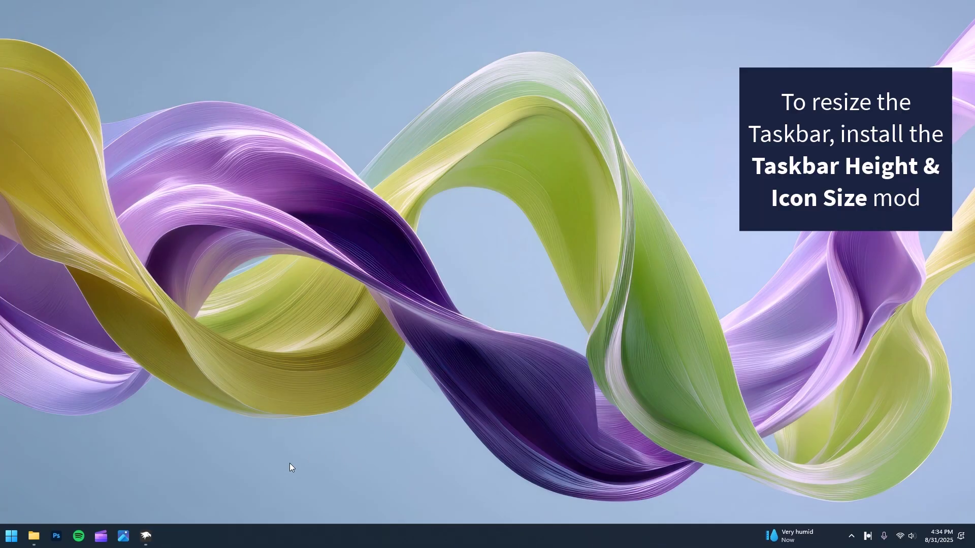
- Switch to Windhawk, find the Taskbar height and icon size mod and install it, accepting the risk
click(146, 536)
scroll(530, 292, up, 10)
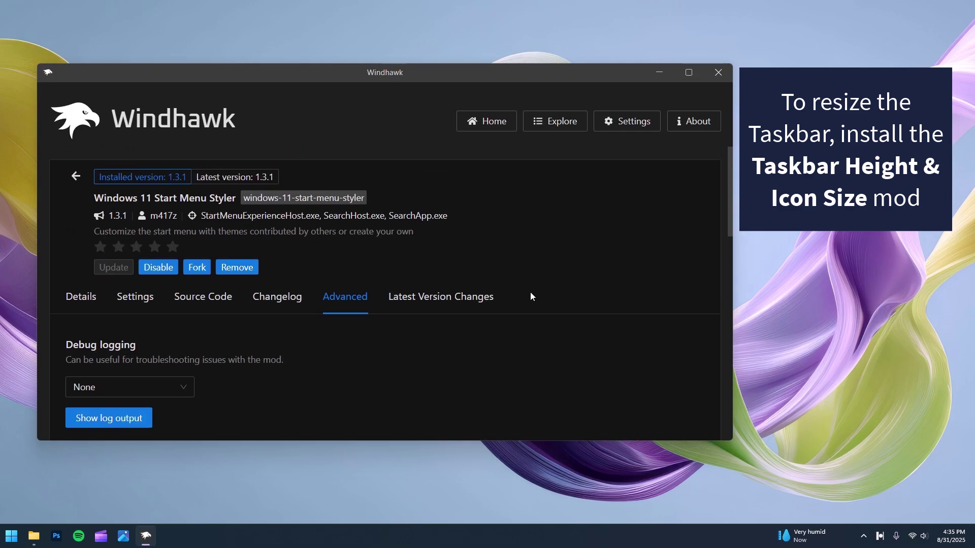
click(557, 124)
click(170, 378)
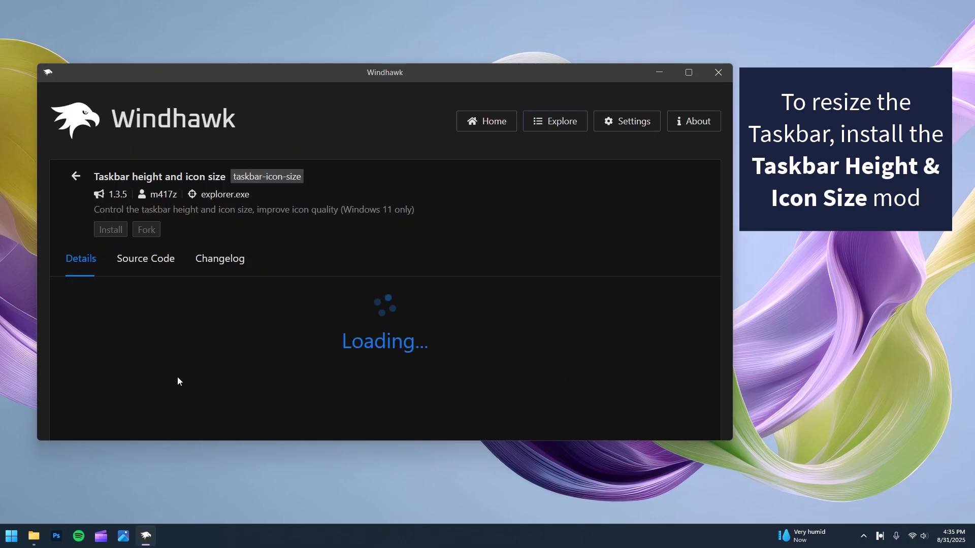
click(110, 229)
click(492, 369)
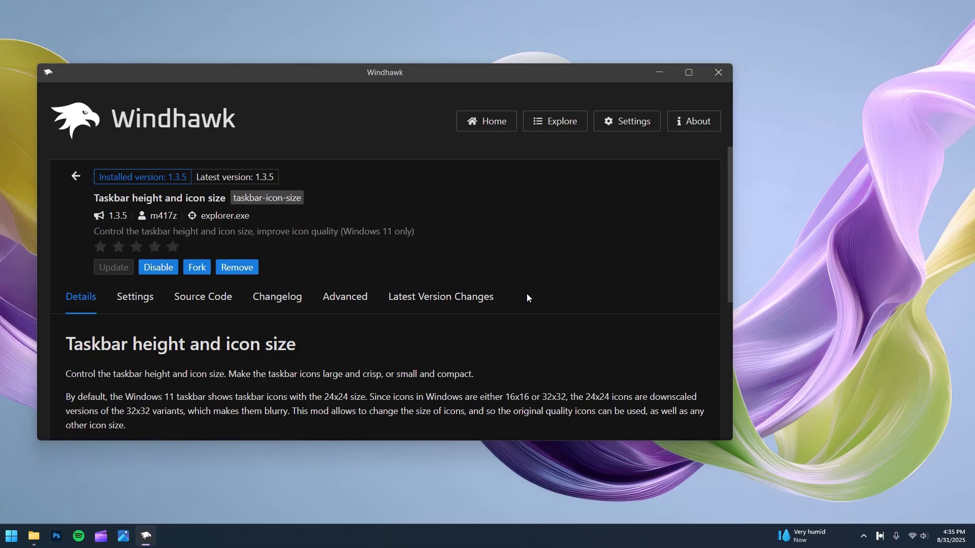
- In the mod's settings, set the taskbar height to 53 and the icon size to 23, and save them
click(135, 297)
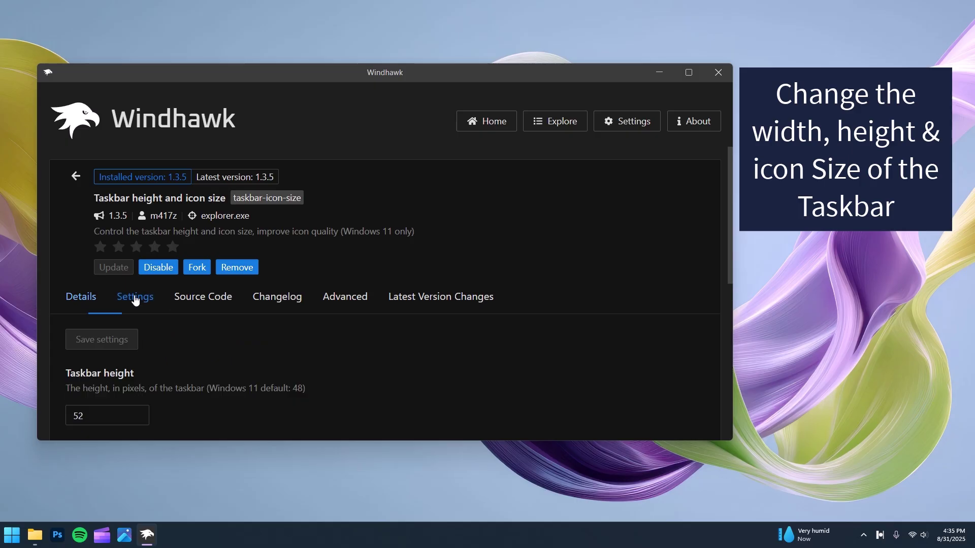
scroll(210, 331, down, 2)
double_click(76, 288)
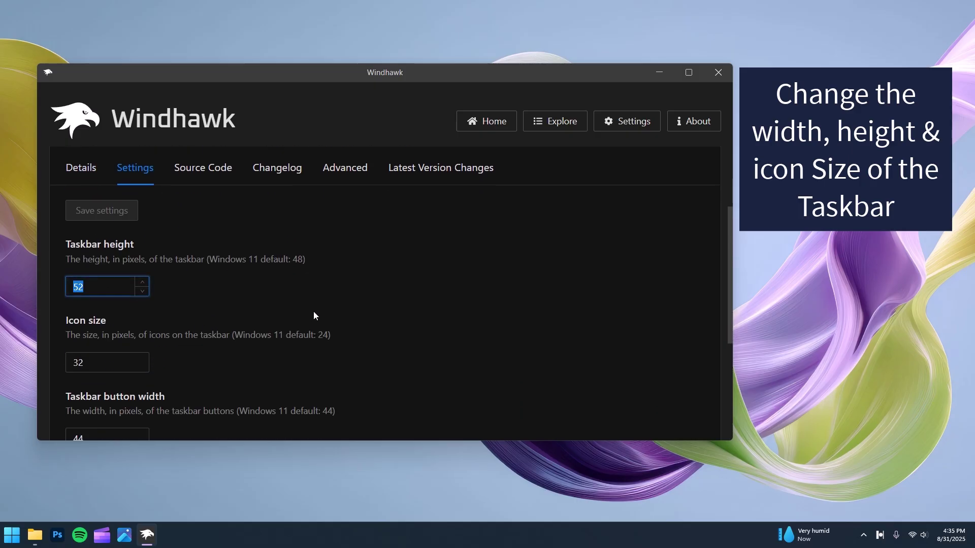
text(53)
double_click(84, 364)
text(23)
scroll(448, 327, down, 1)
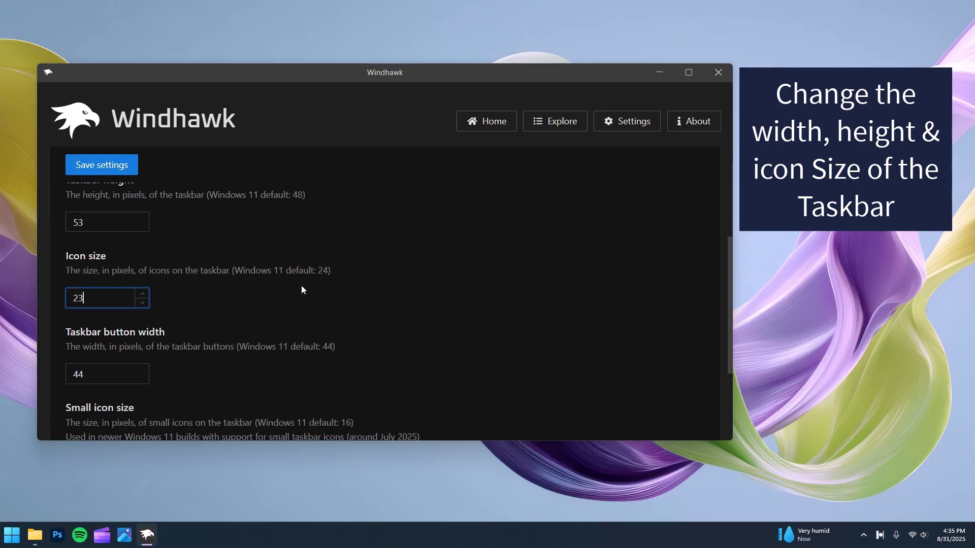
click(109, 164)
- Find the Windows 11 Taskbar Styler mod among the available mods and install it, accepting the risk
scroll(467, 300, up, 3)
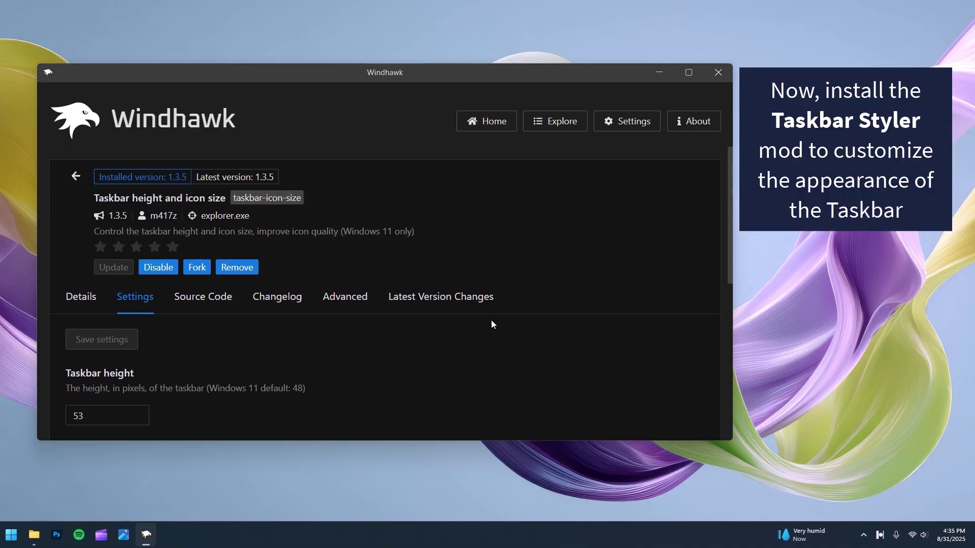
click(559, 122)
click(434, 275)
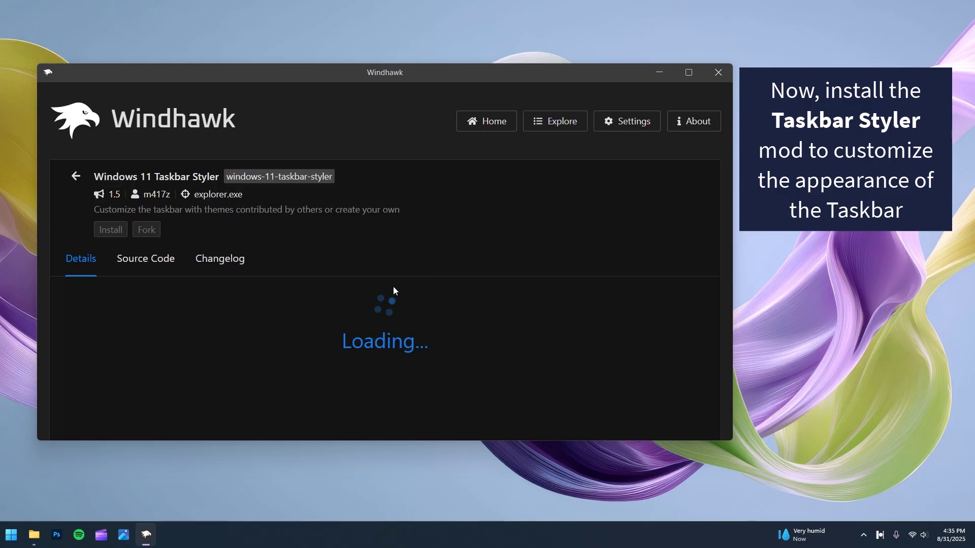
click(111, 232)
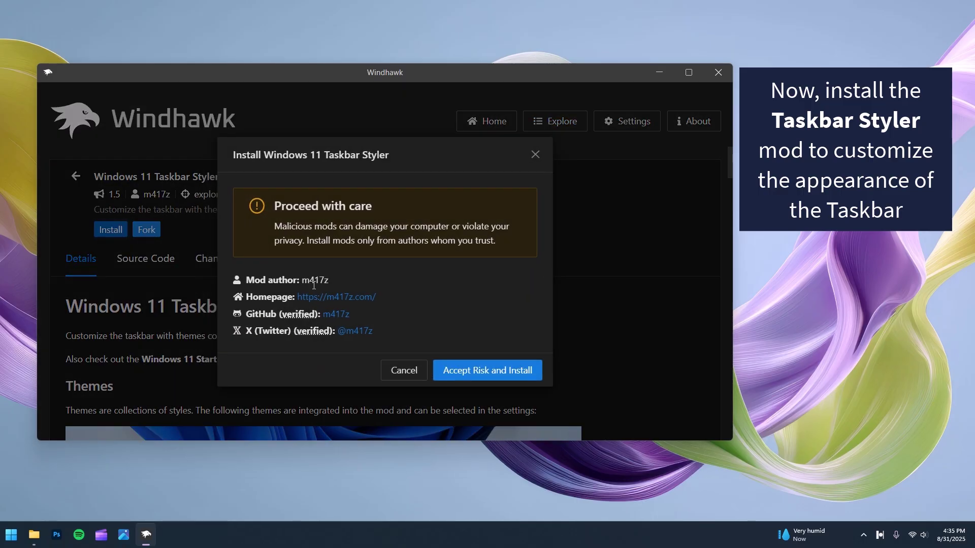
click(480, 371)
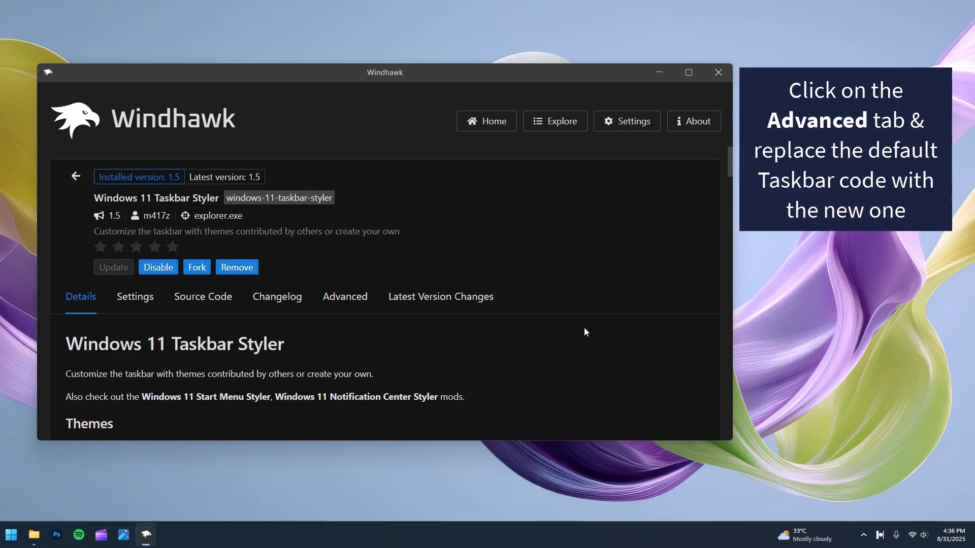
- Bring up the Taskbar Styler's advanced mod settings and copy all the code from Taskbar.txt in the downloaded W38 Smart Desktop folder
click(348, 298)
scroll(457, 320, down, 3)
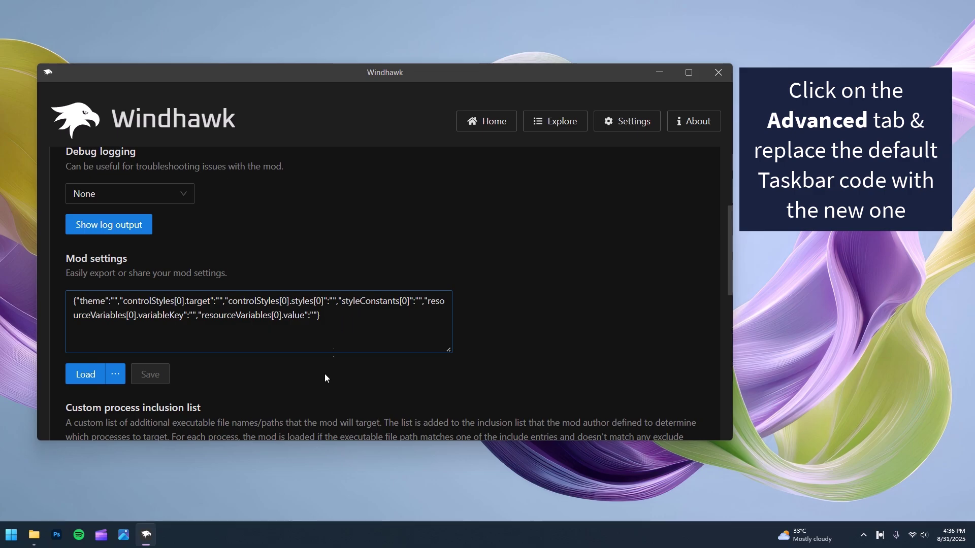
click(34, 535)
double_click(418, 180)
key(ctrl+a)
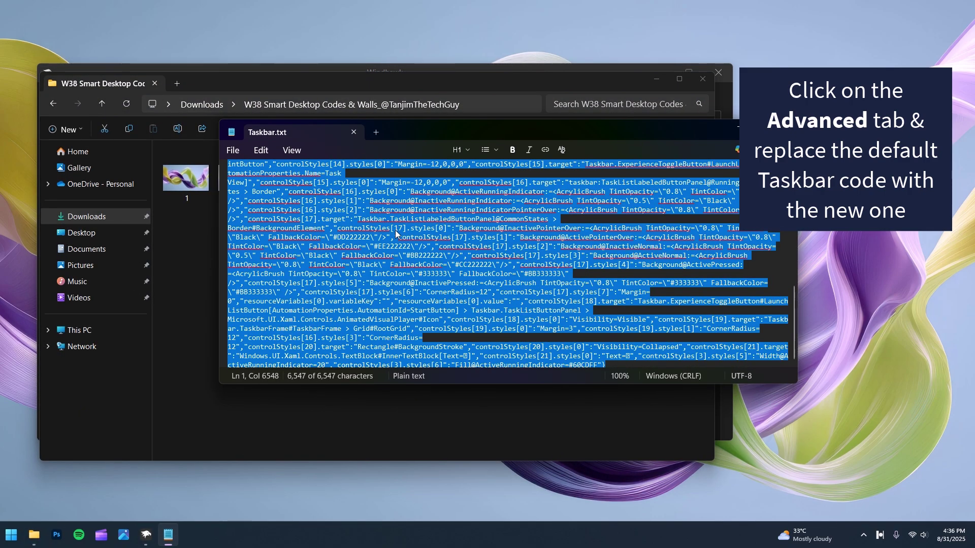
right_click(396, 234)
click(447, 242)
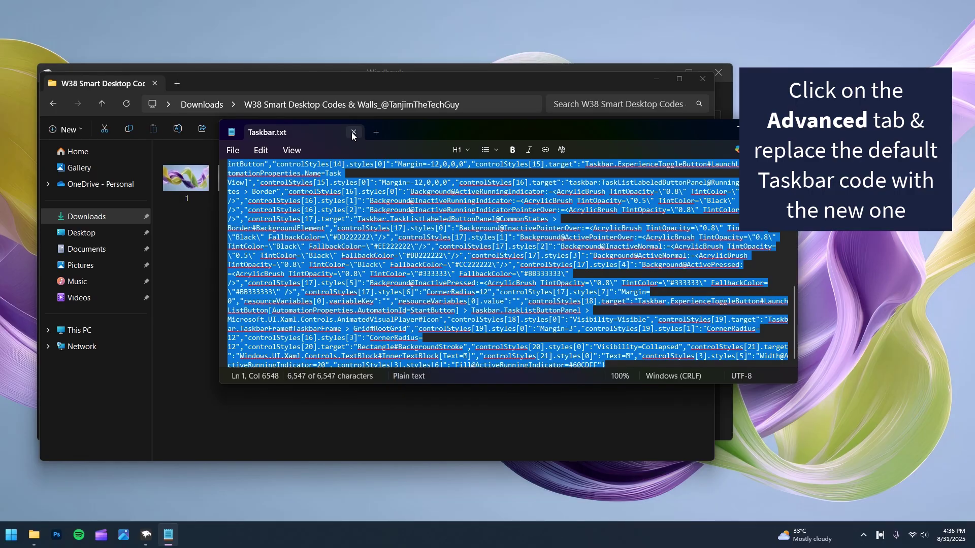
click(354, 133)
click(657, 79)
- Replace the Taskbar Styler's default mod settings code with the copied code and save it
click(243, 296)
key(ctrl+a)
key(BackSpace)
right_click(220, 318)
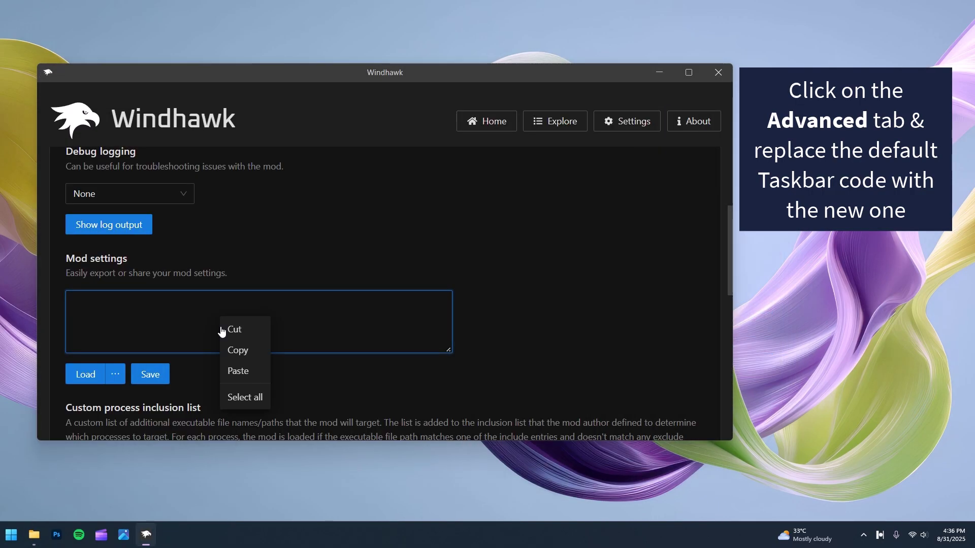
click(235, 371)
click(150, 374)
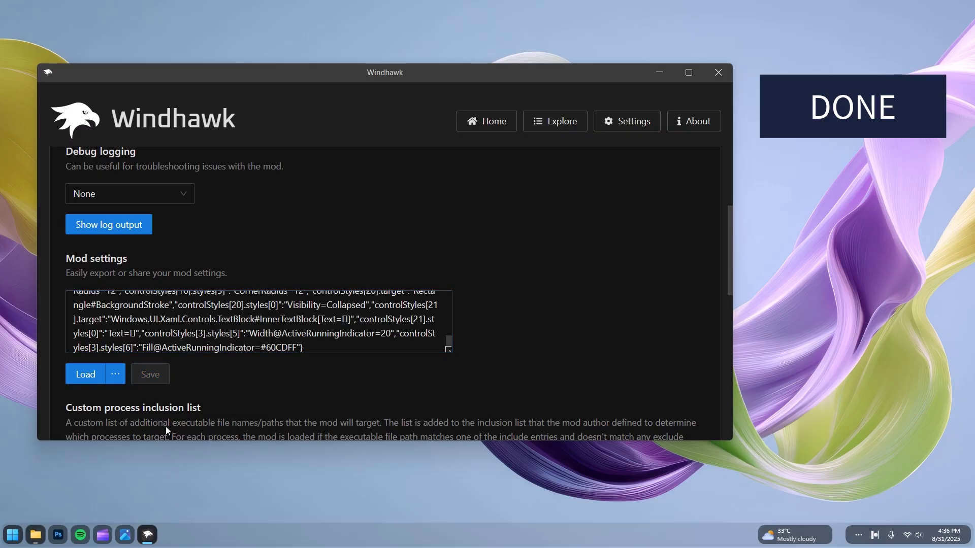
- Search the mods for "taskbar labels", install Taskbar Labels for Windows 11, and close Windhawk
scroll(580, 284, up, 4)
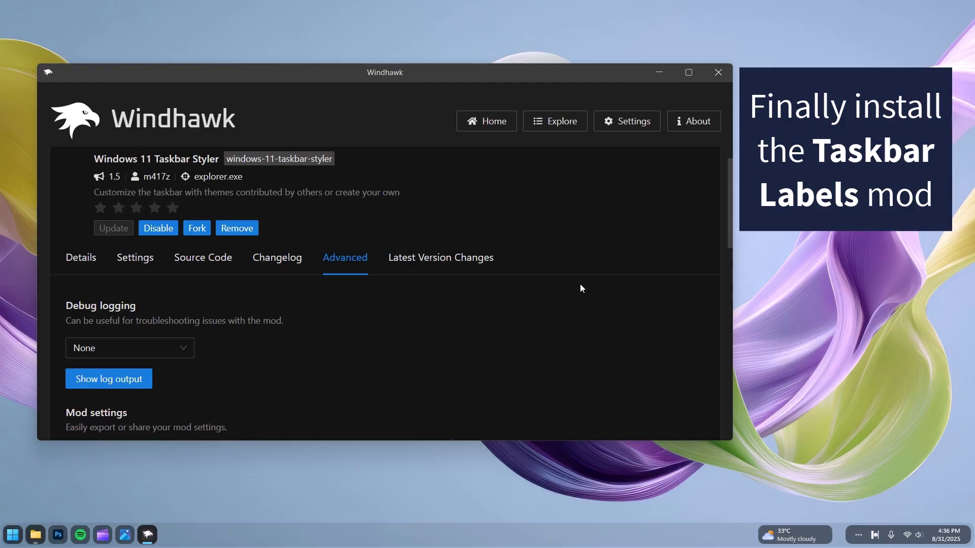
click(562, 123)
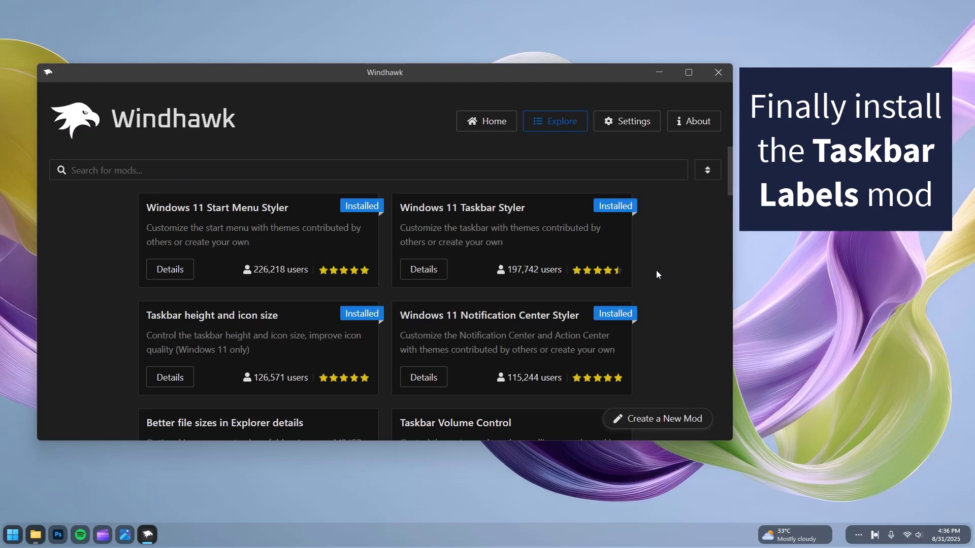
click(116, 169)
text(taskbar labels)
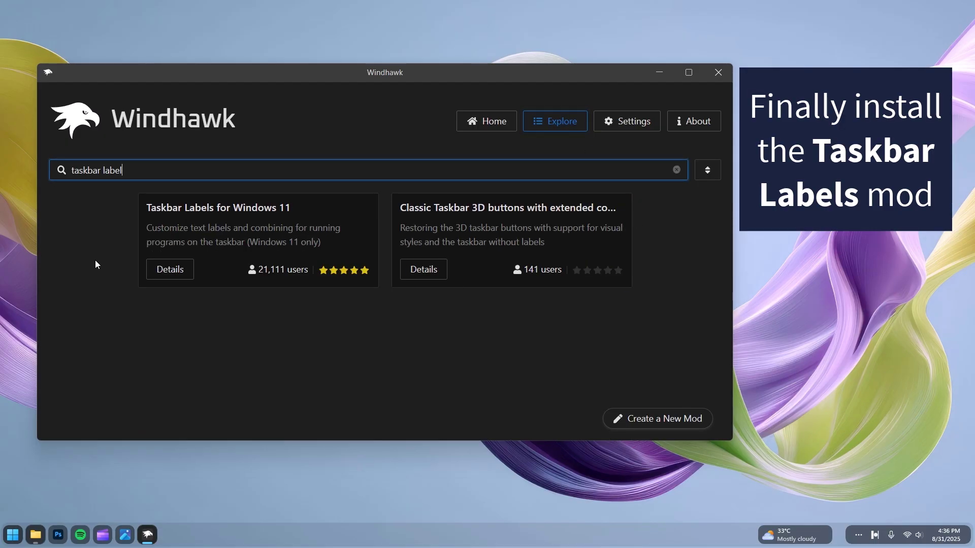
click(169, 270)
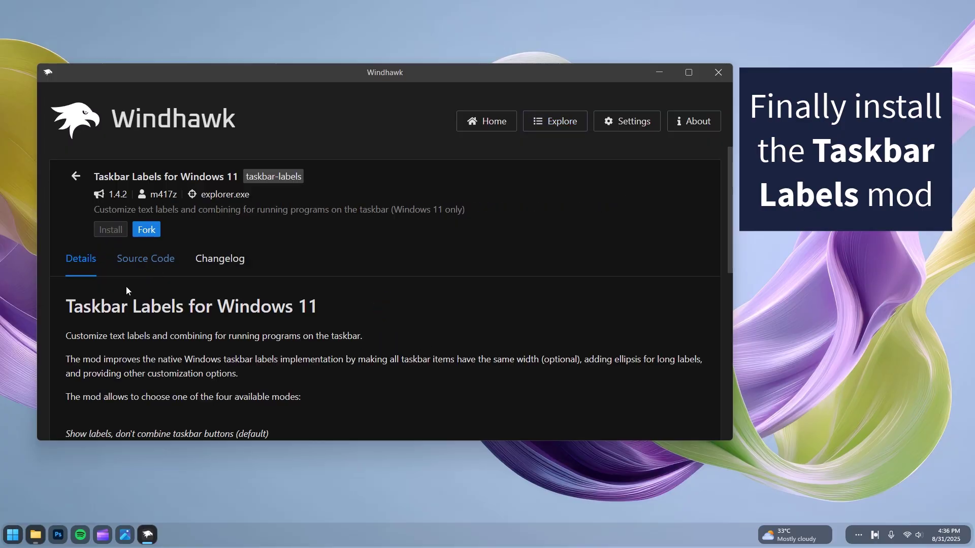
click(110, 229)
click(484, 369)
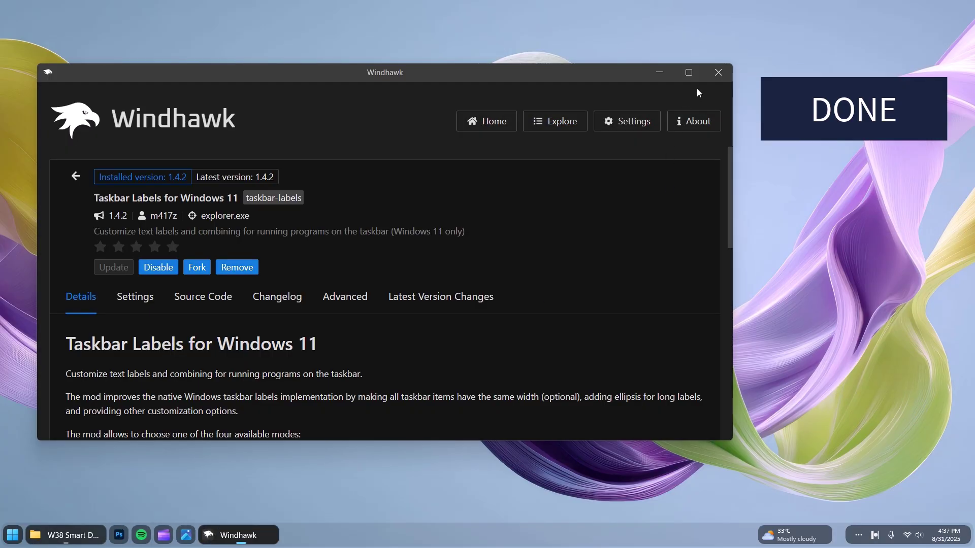
click(718, 72)
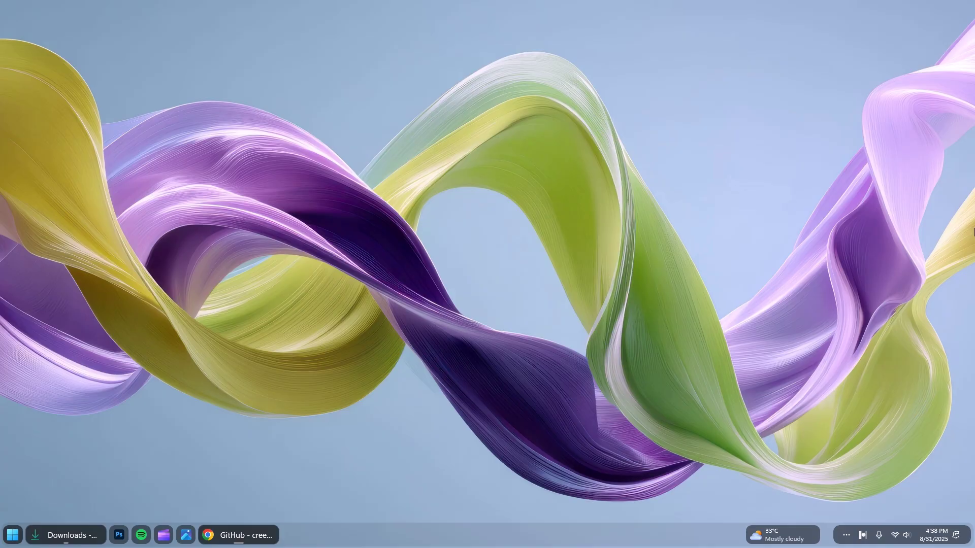
- Switch to Chrome, download win-x64.zip from the uWidgets v0.6.0 release assets on GitHub, and close the browser
click(228, 528)
scroll(556, 333, down, 15)
click(152, 333)
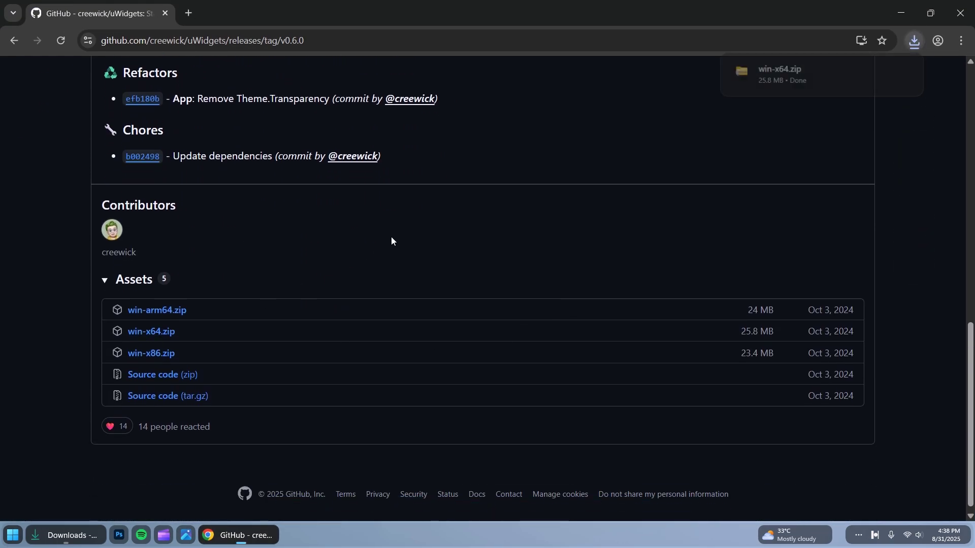
click(961, 12)
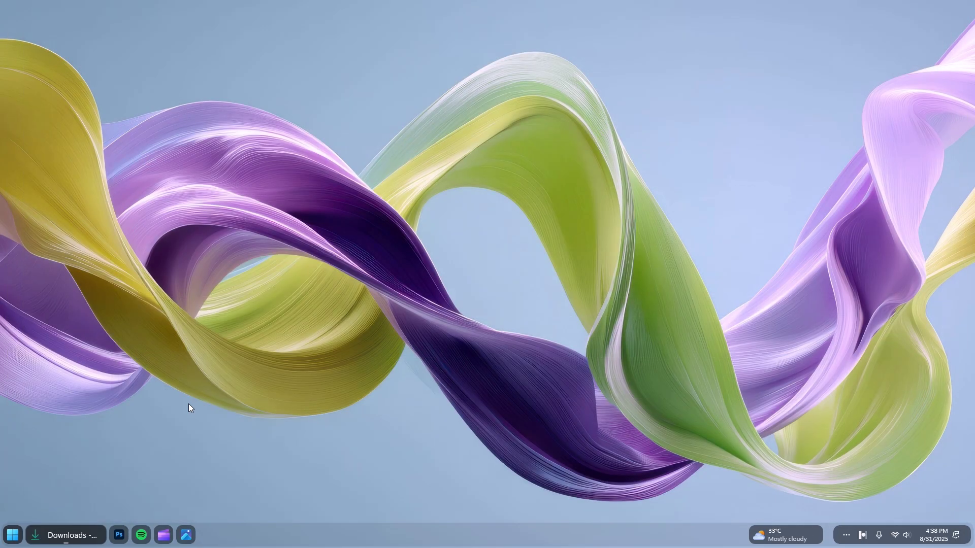
- In the Downloads folder, extract the win-x64 archive into its own win-x64 folder with 7-Zip
click(66, 535)
right_click(312, 174)
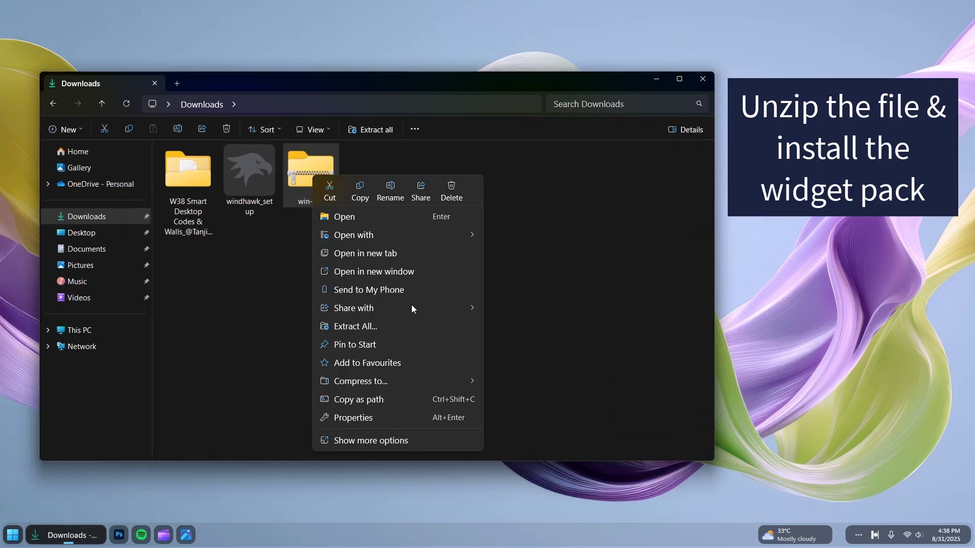
click(404, 439)
mouse_move(376, 262)
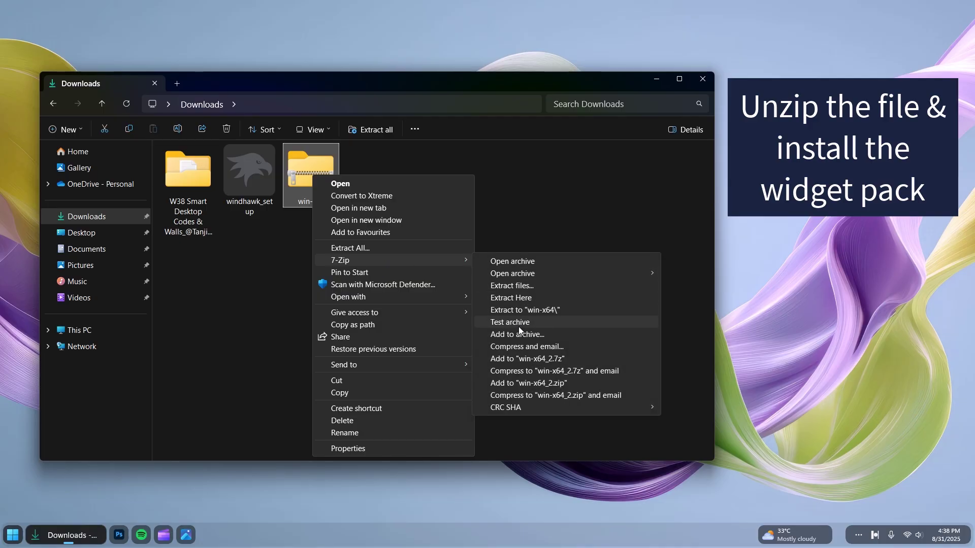
click(522, 308)
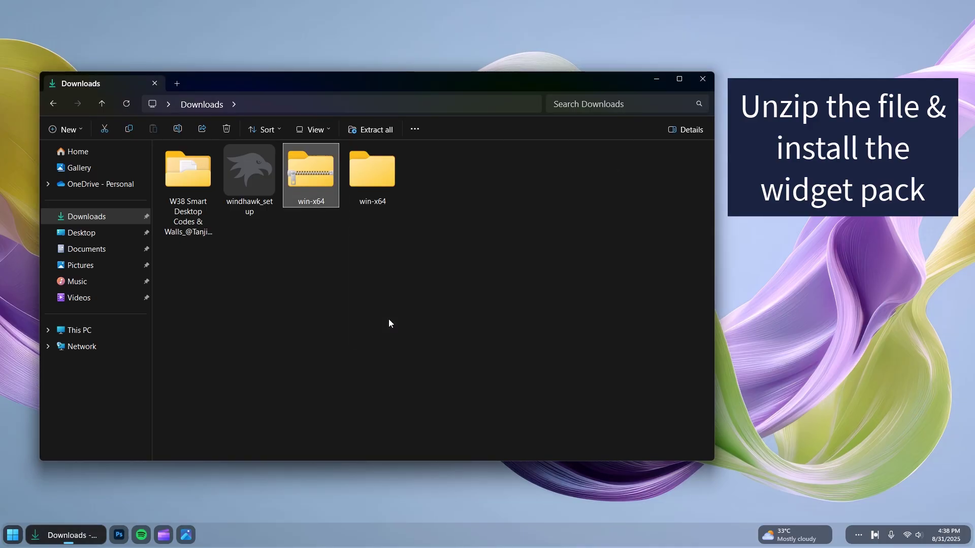
- Launch uWidgets from the extracted win-x64 folder, minimize File Explorer, and reposition the uWidgets window on the desktop
double_click(388, 152)
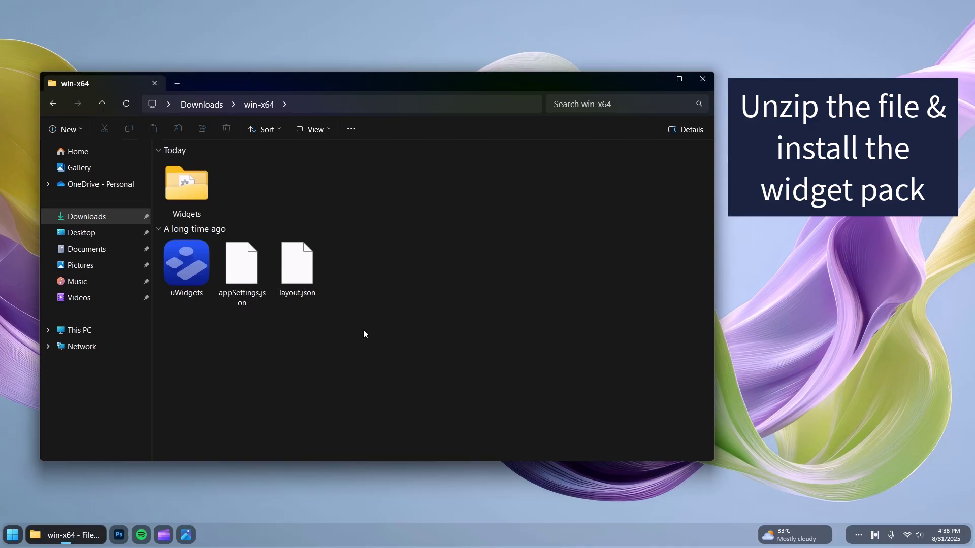
click(182, 268)
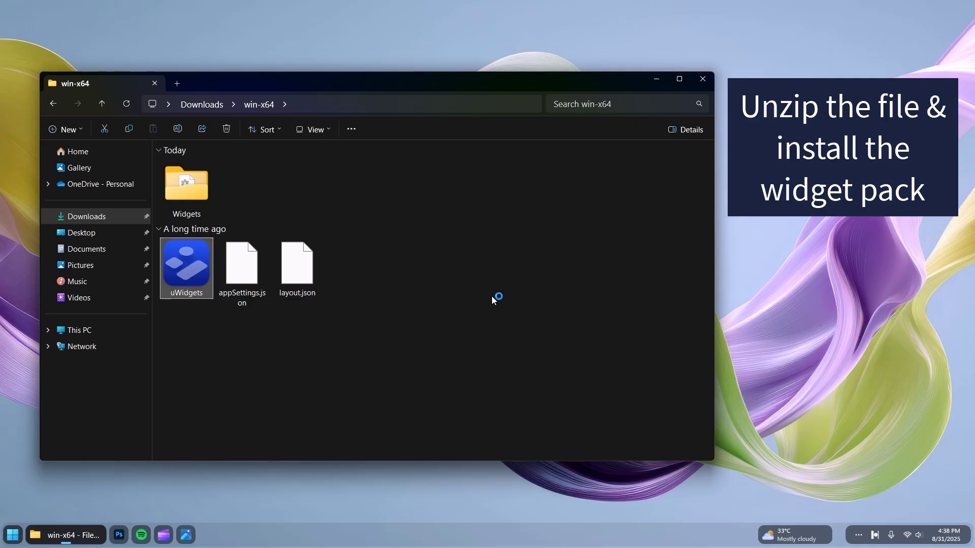
click(657, 80)
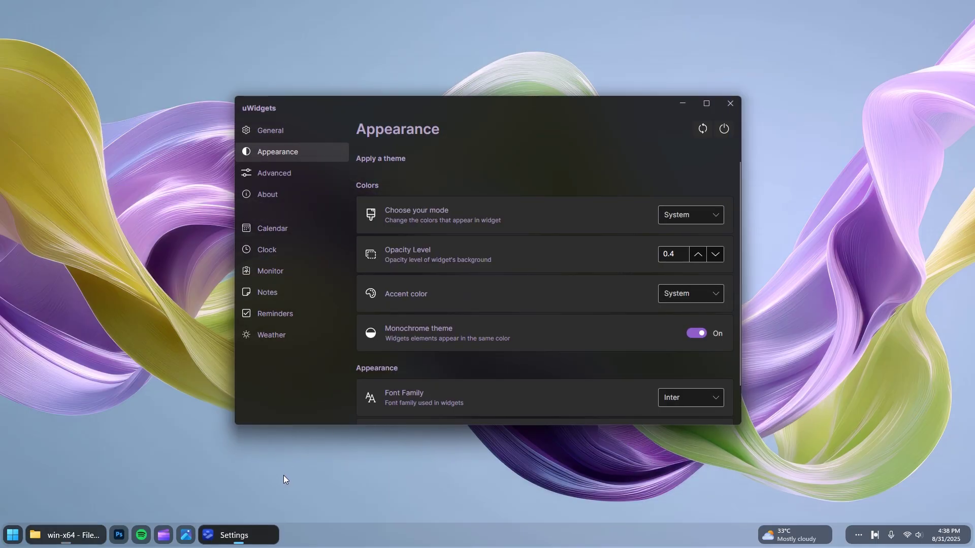
drag(499, 105, 341, 119)
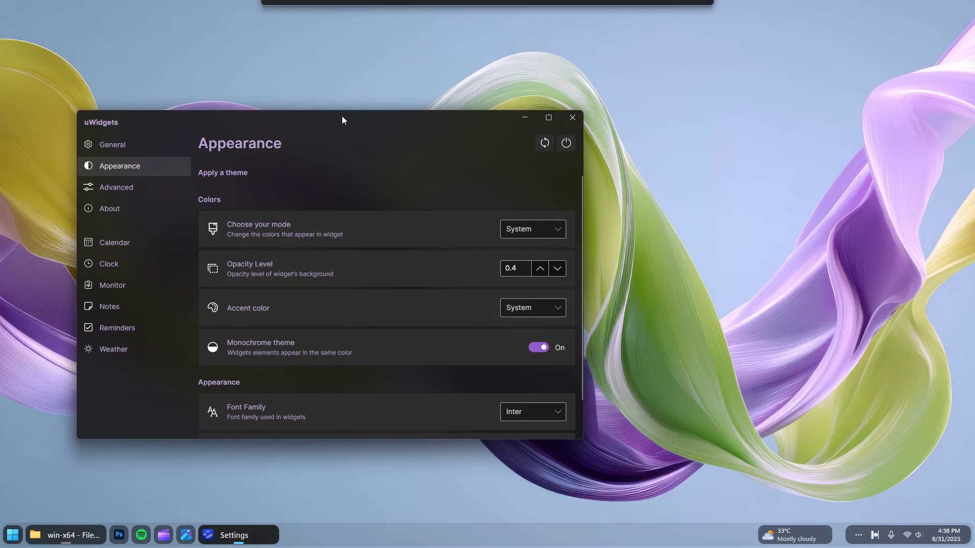
- Review uWidgets' General and Appearance settings, opening the Opacity Level for editing
click(130, 147)
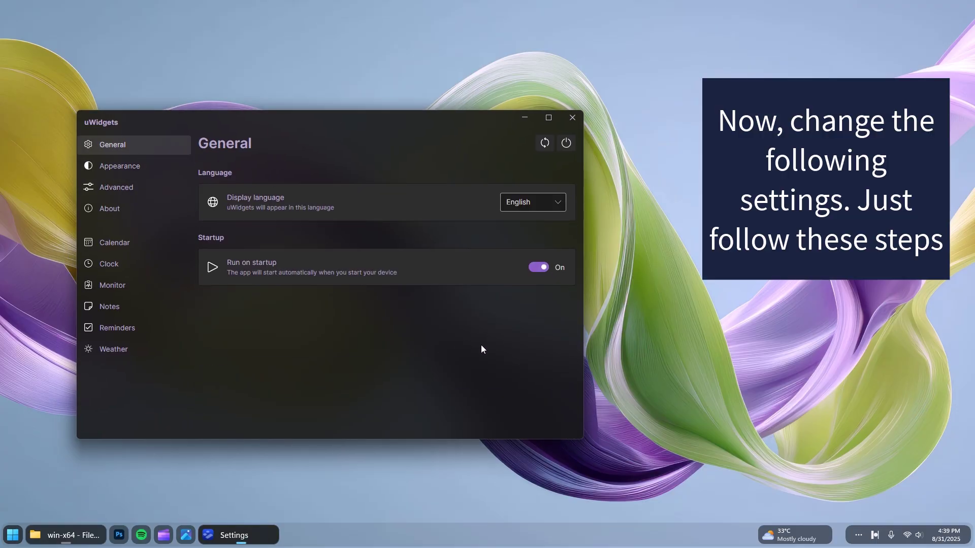
click(137, 168)
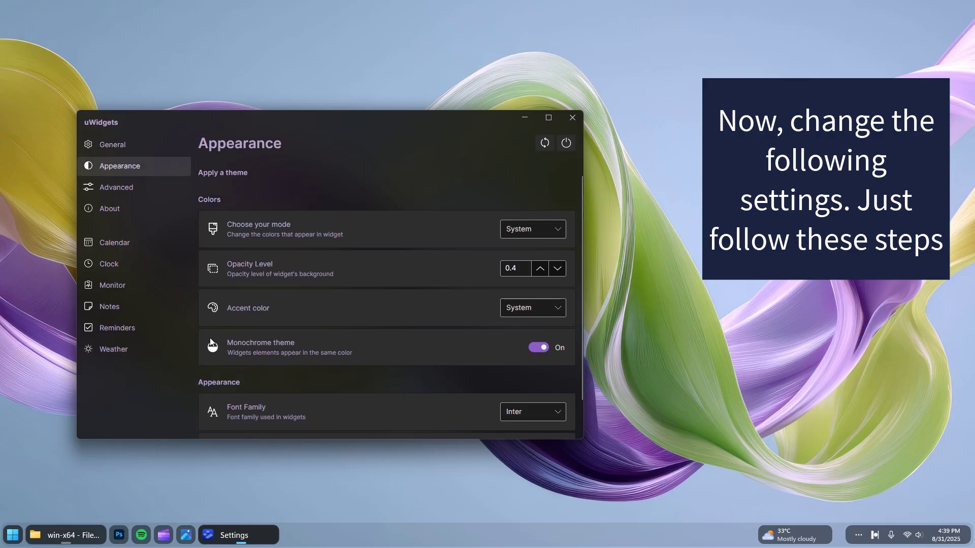
double_click(504, 269)
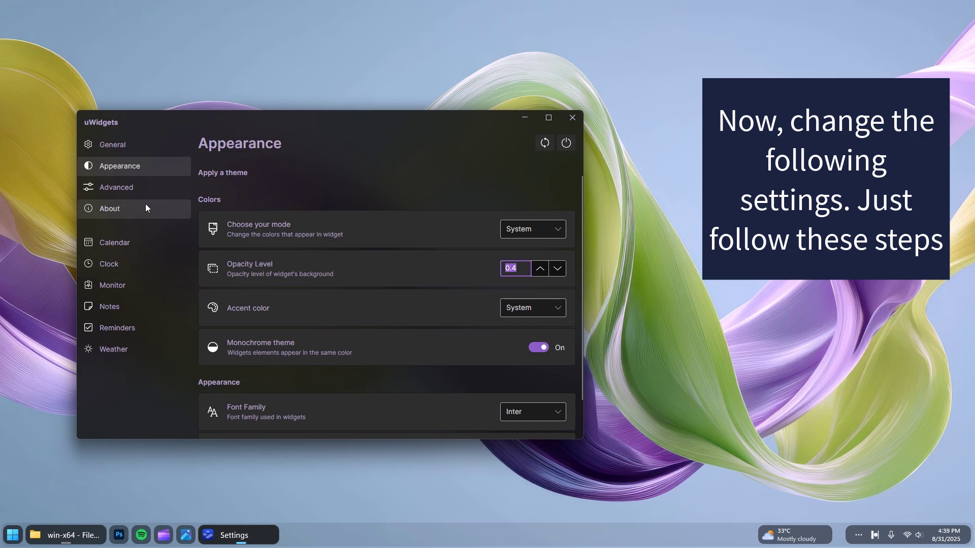
- Check uWidgets' Advanced settings, and place the Calendar Date widget on the desktop in its wide size
click(121, 186)
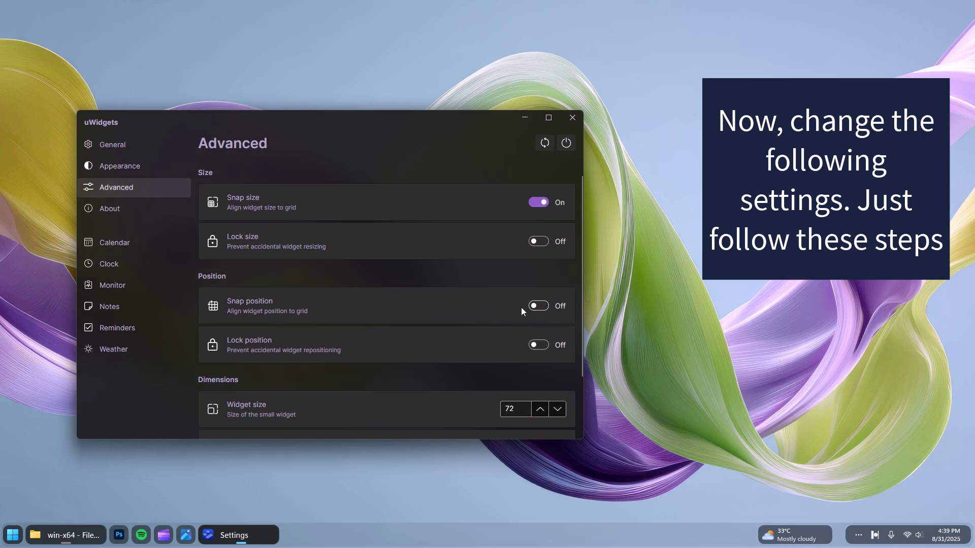
click(137, 246)
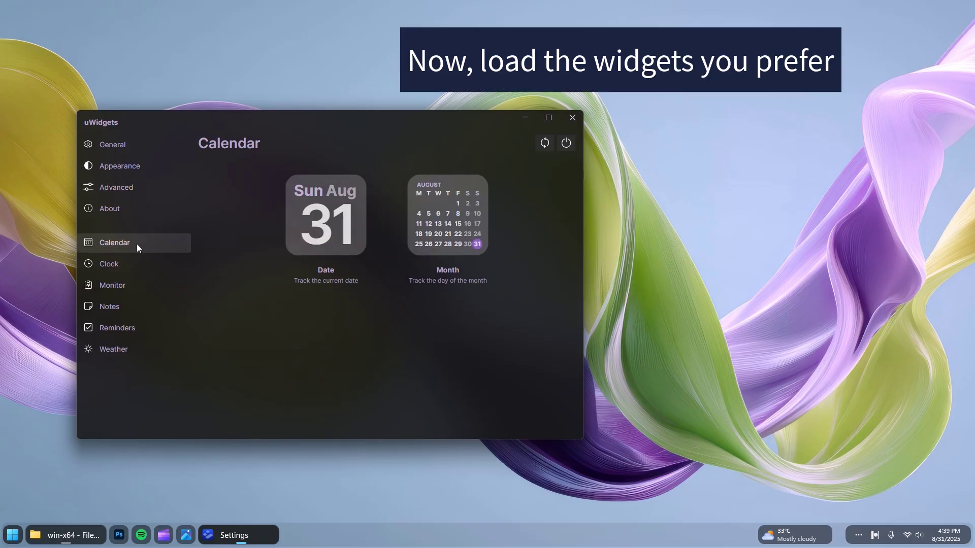
drag(320, 296, 705, 156)
right_click(700, 142)
click(717, 179)
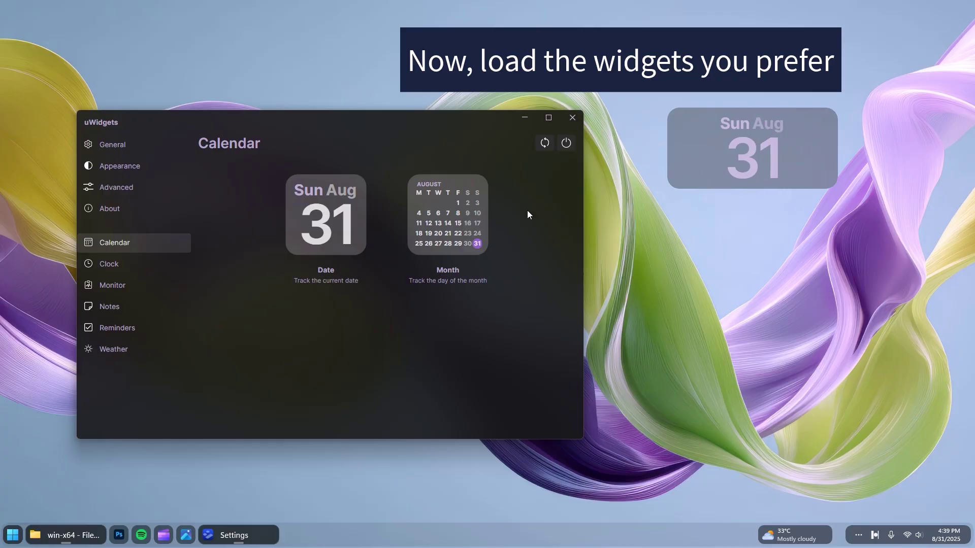
- Add the analog Clock widget and the Note widget to the desktop, below the Date widget
click(109, 264)
drag(533, 227, 792, 266)
click(110, 306)
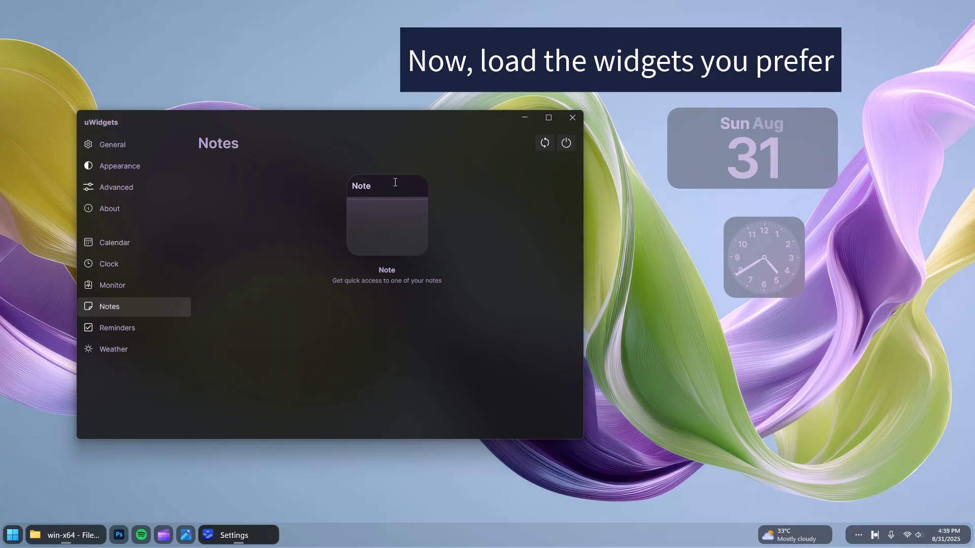
click(393, 181)
- Add the Forecast and Air Quality weather widgets to the desktop, minimize uWidgets, and reposition the Air Quality widget
click(113, 348)
click(264, 214)
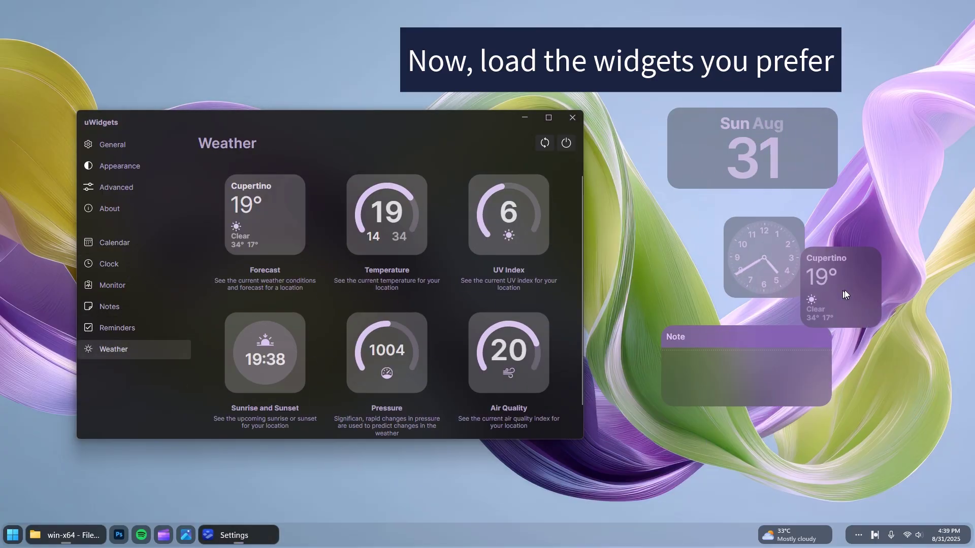
click(493, 348)
click(524, 119)
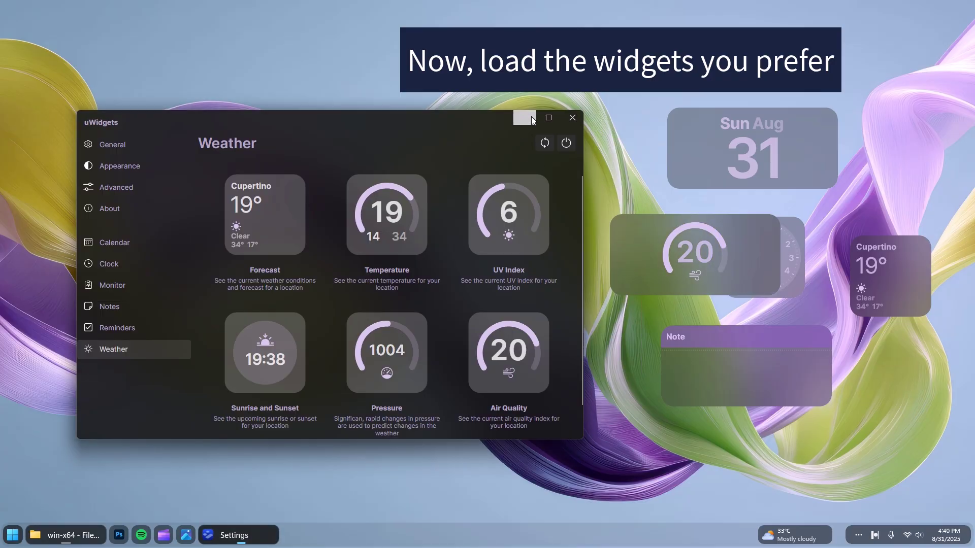
drag(645, 278, 566, 228)
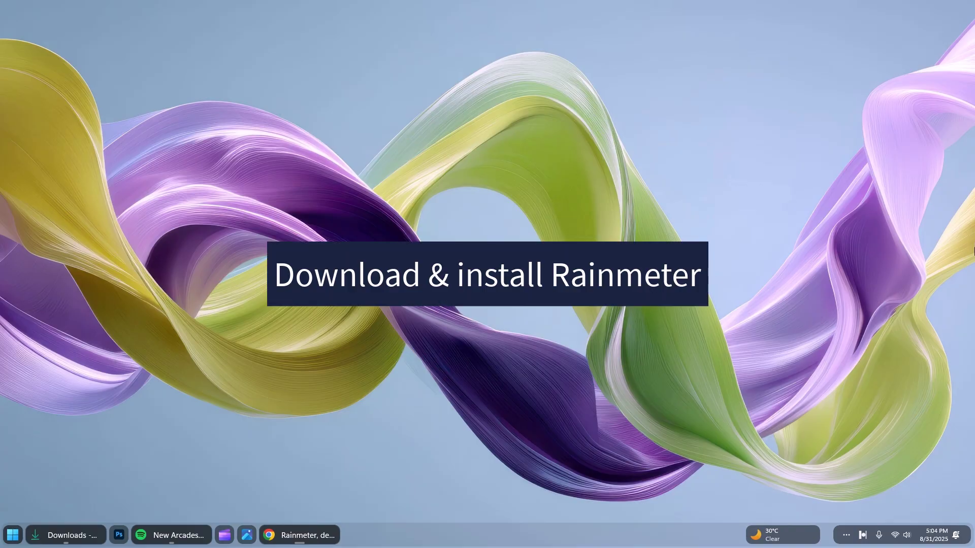
- Switch to Chrome, download Rainmeter-4.5.23.exe from rainmeter.net, and install it with Run Rainmeter enabled
click(327, 535)
click(456, 441)
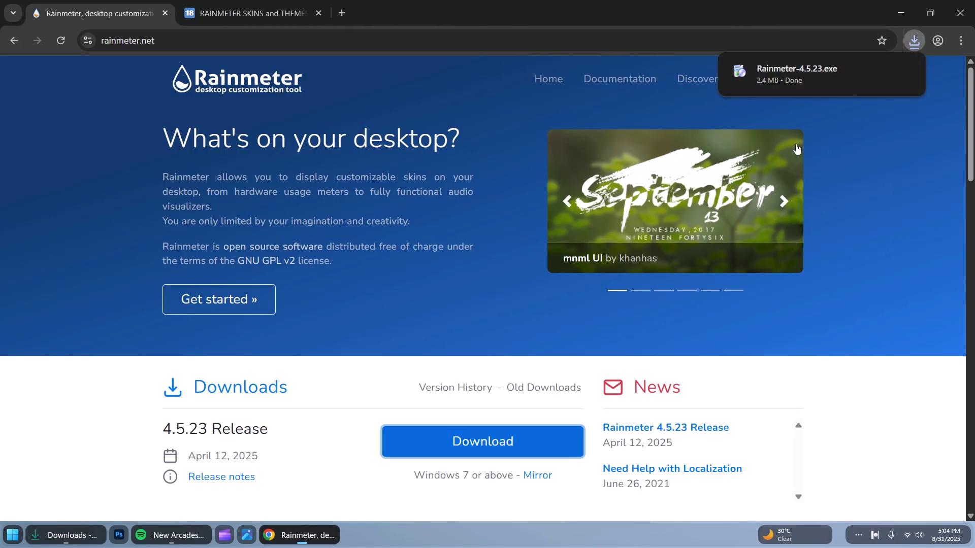
click(805, 72)
click(900, 11)
click(492, 288)
click(535, 341)
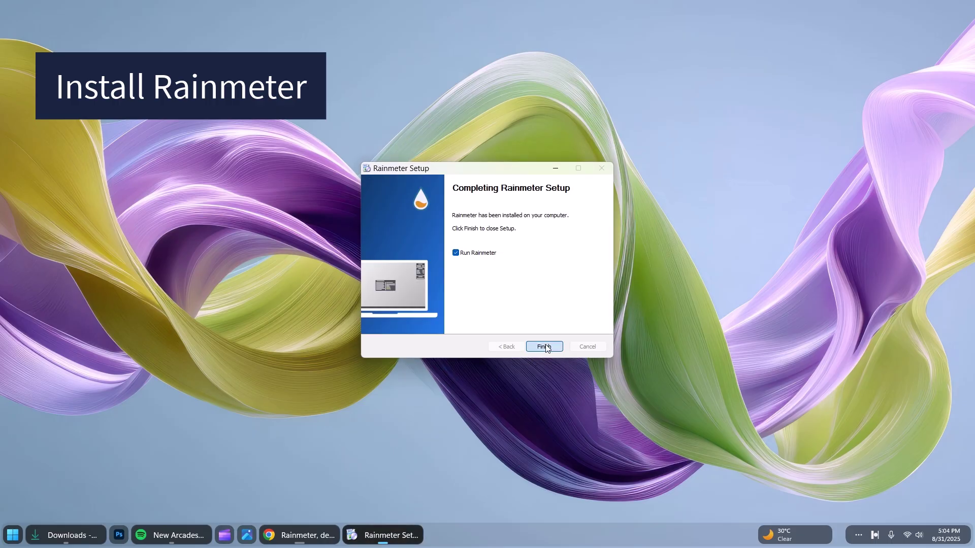
click(545, 348)
- Unload Rainmeter's default illustro skins from the desktop: Welcome, Clock, System and Disks
right_click(523, 240)
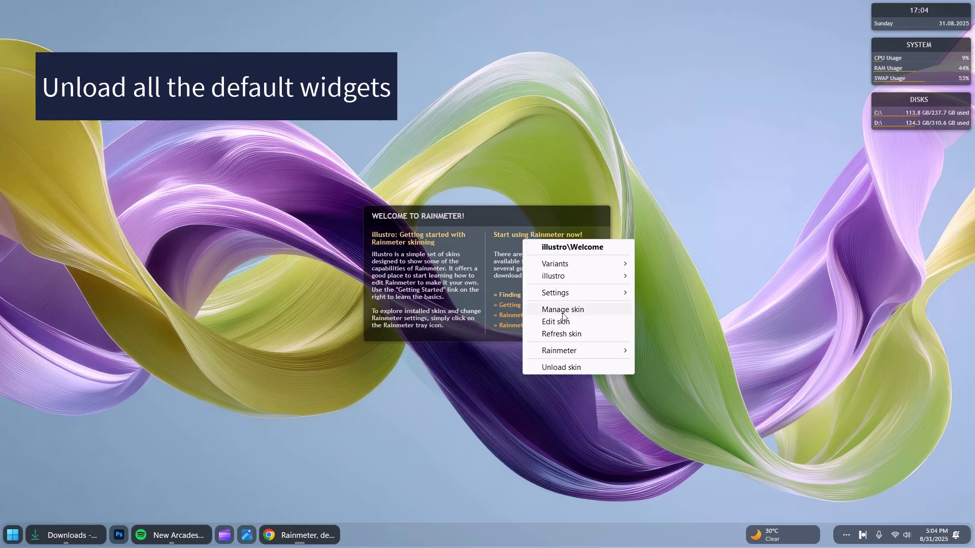
click(564, 367)
right_click(915, 19)
click(899, 148)
right_click(909, 65)
click(899, 198)
right_click(903, 120)
click(903, 244)
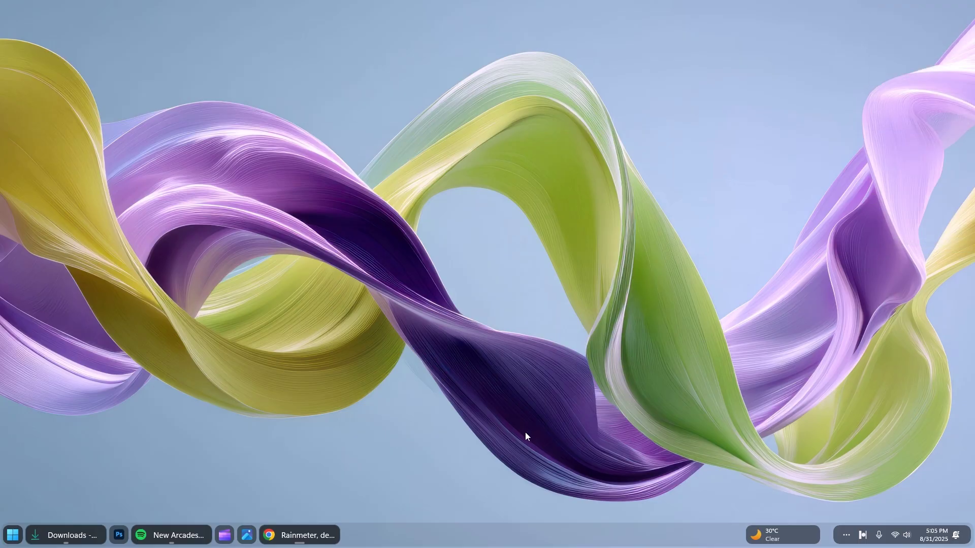
- Switch to Chrome, download the SELENE MENU Rainmeter suite from the adni18.com page, and close the browser
click(306, 542)
click(255, 14)
scroll(281, 343, down, 10)
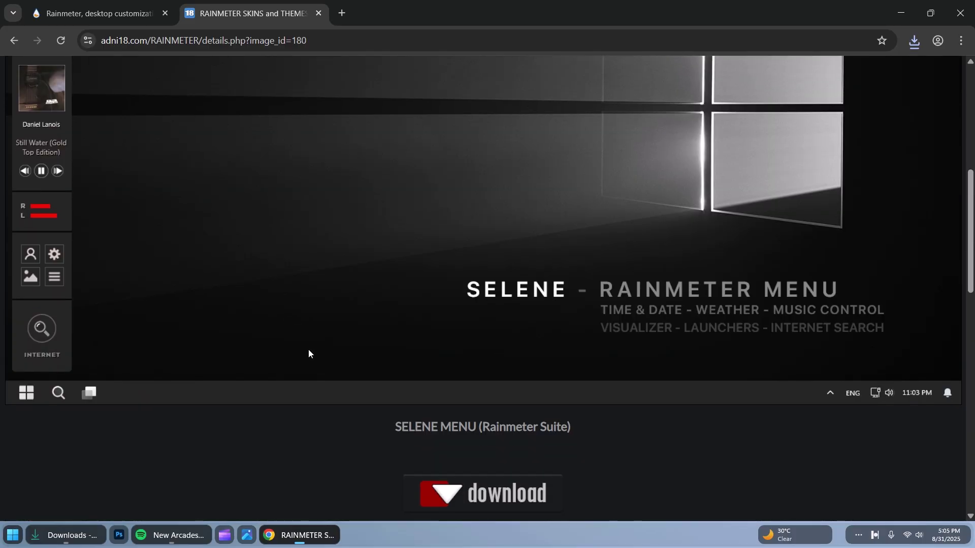
click(485, 378)
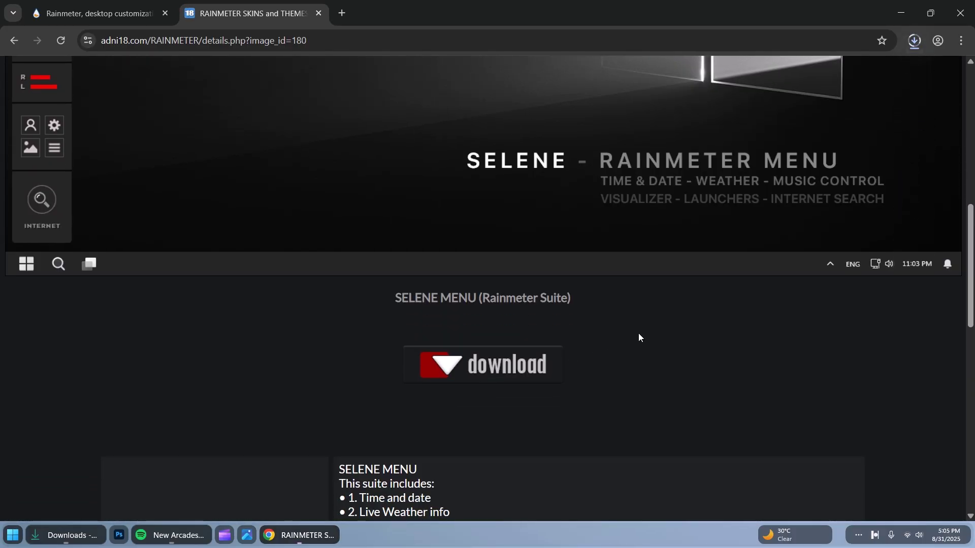
click(960, 12)
- In the Downloads folder, extract the ADNI18 SELENE archive into its own folder with 7-Zip
click(66, 535)
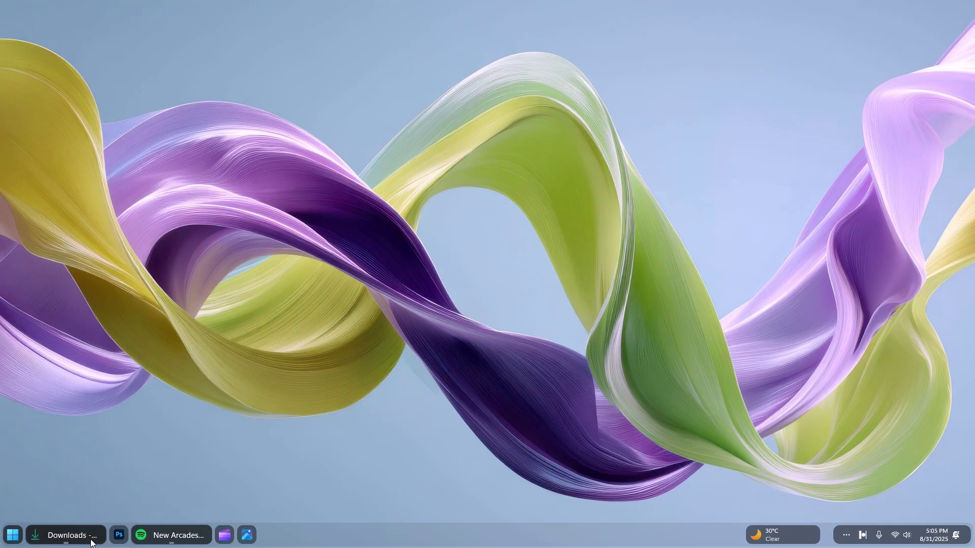
right_click(508, 183)
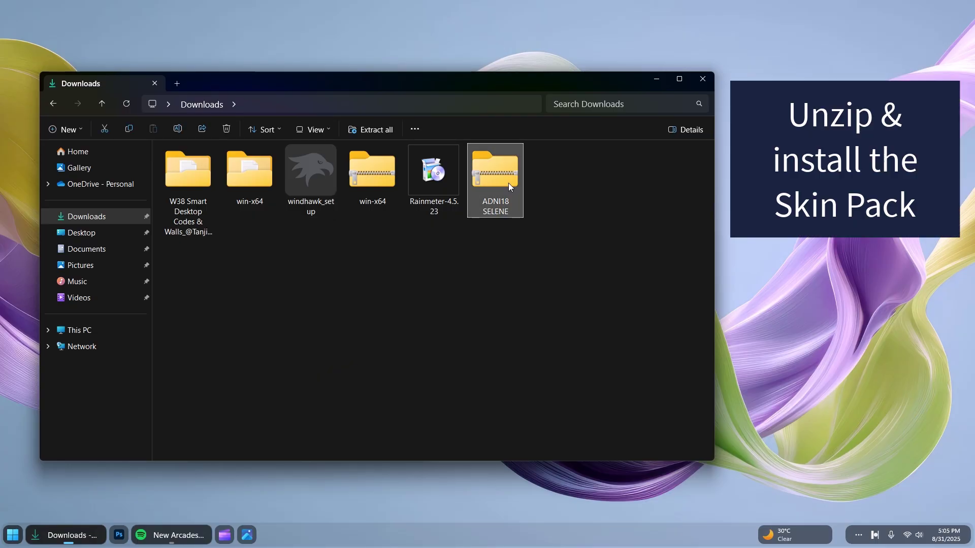
click(559, 449)
mouse_move(547, 269)
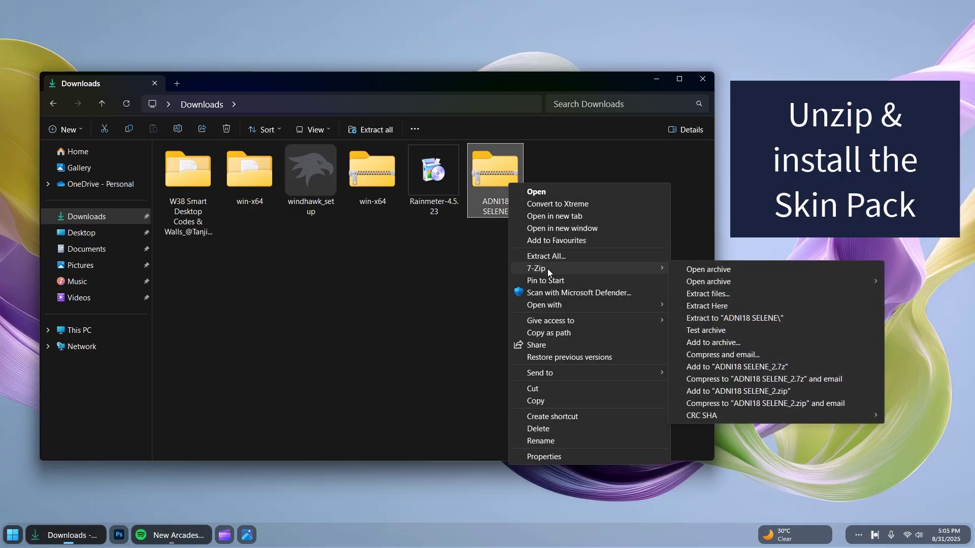
click(680, 315)
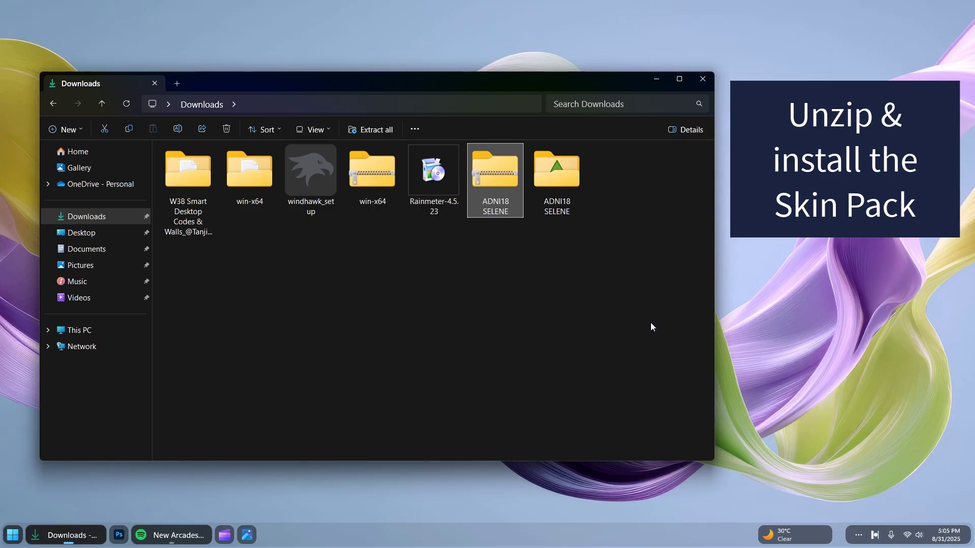
- Install the # ADNI18 .SELENE skin package from the extracted folder without loading the included skins, and close File Explorer
double_click(545, 172)
double_click(244, 182)
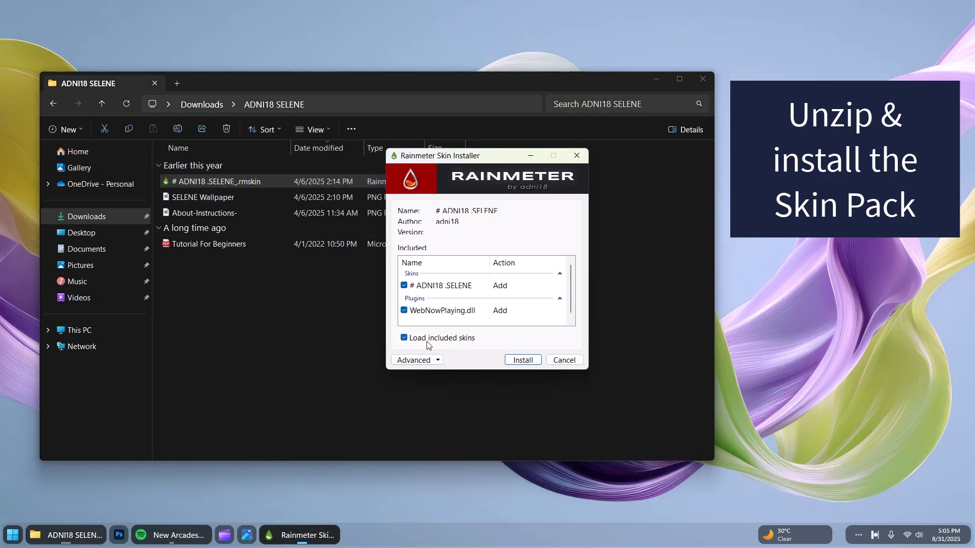
click(521, 360)
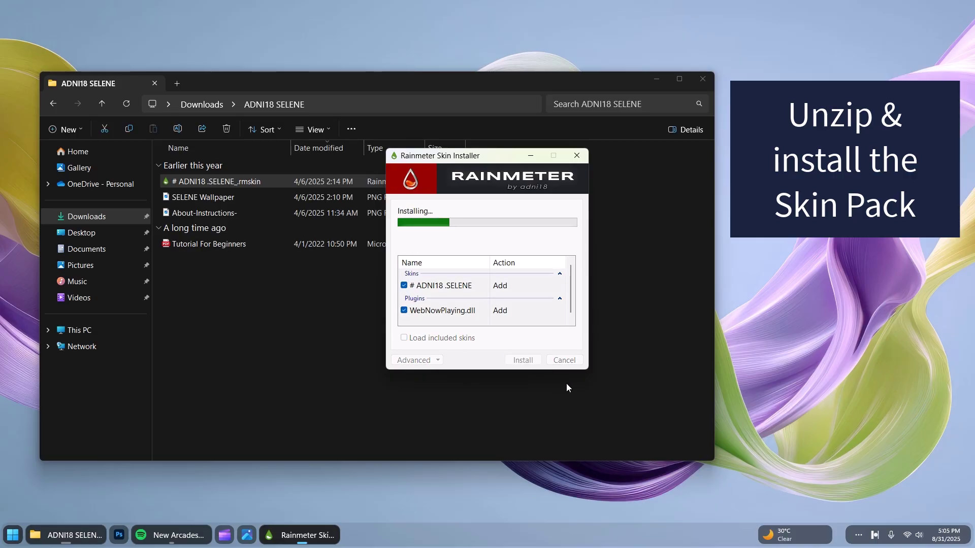
click(703, 79)
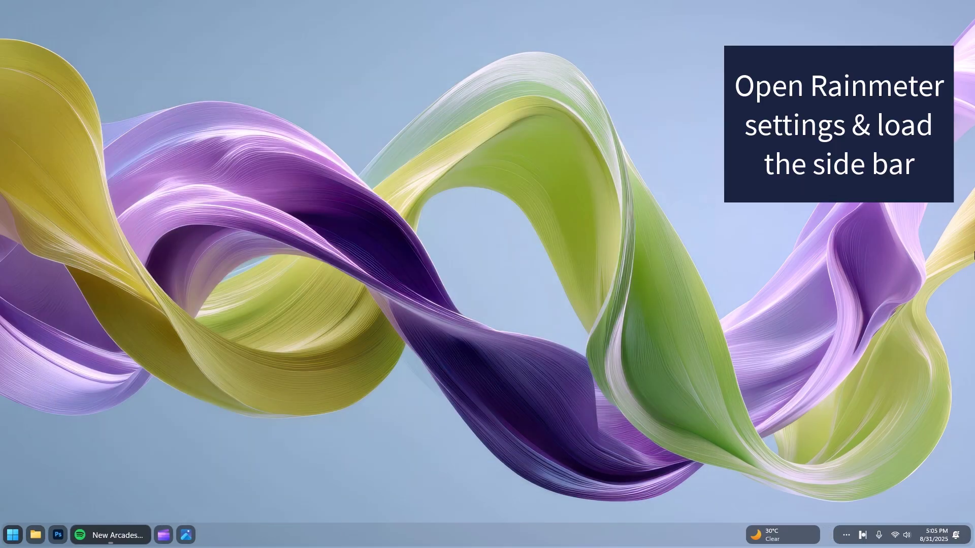
- Open Rainmeter's skin manager from the system tray and load (SELENE)-Spotify.ini from the # ADNI18 .SELENE START HERE folder
click(844, 537)
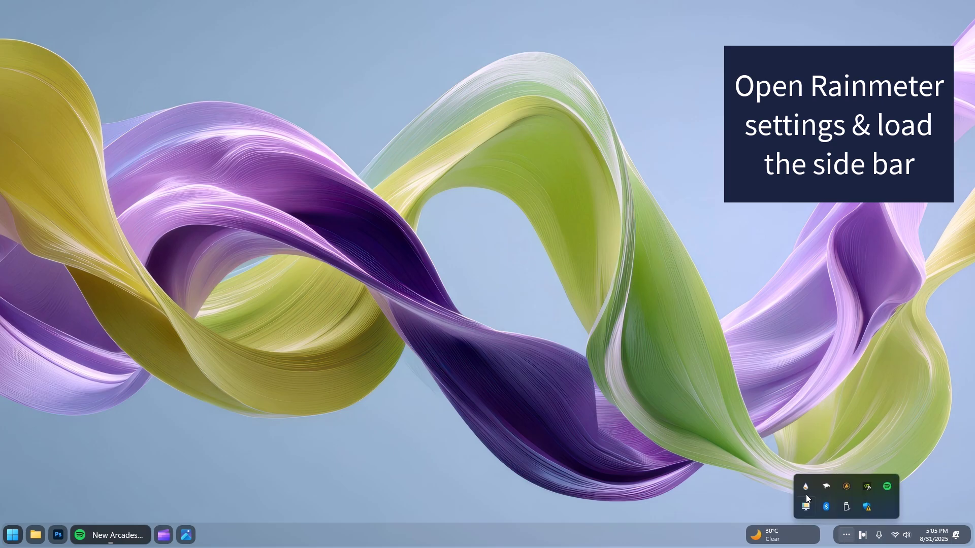
click(799, 488)
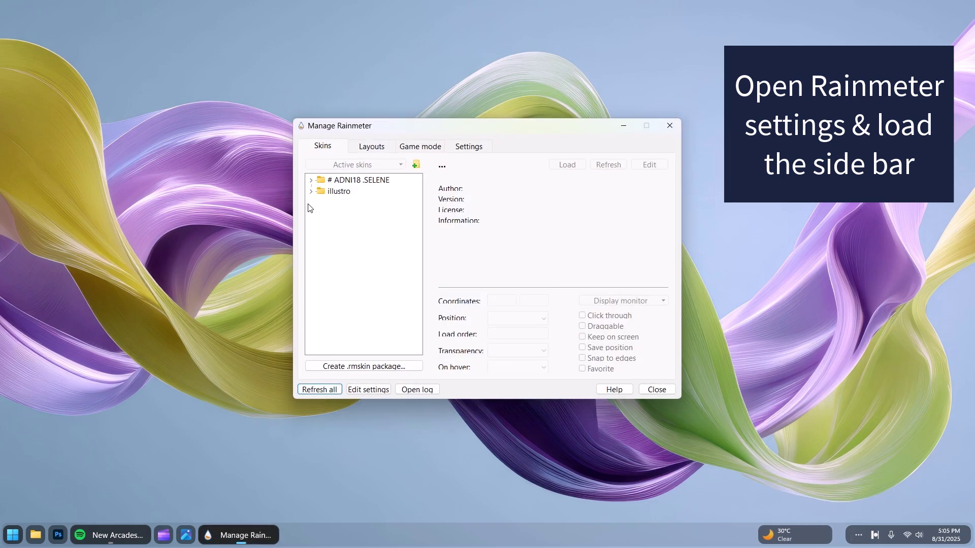
click(310, 181)
click(310, 180)
click(320, 214)
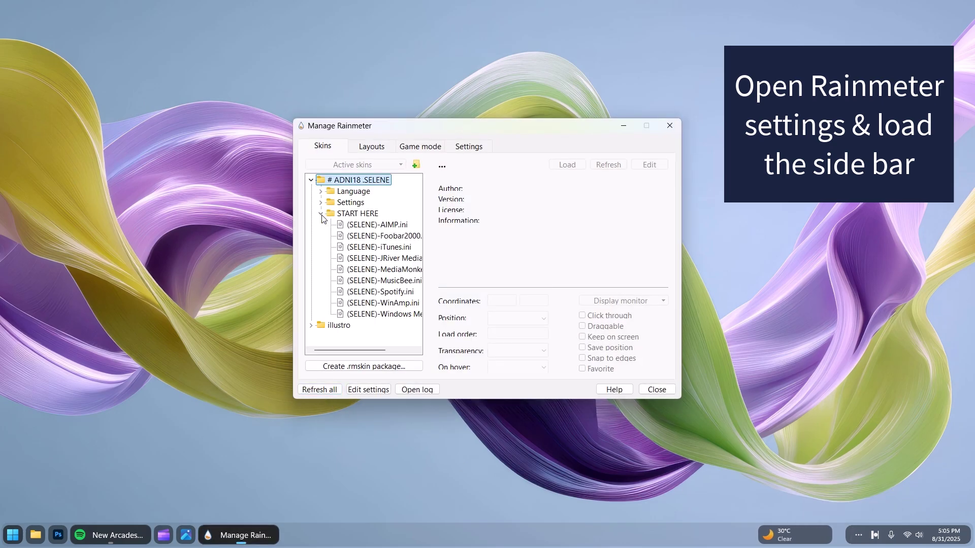
click(379, 292)
click(567, 165)
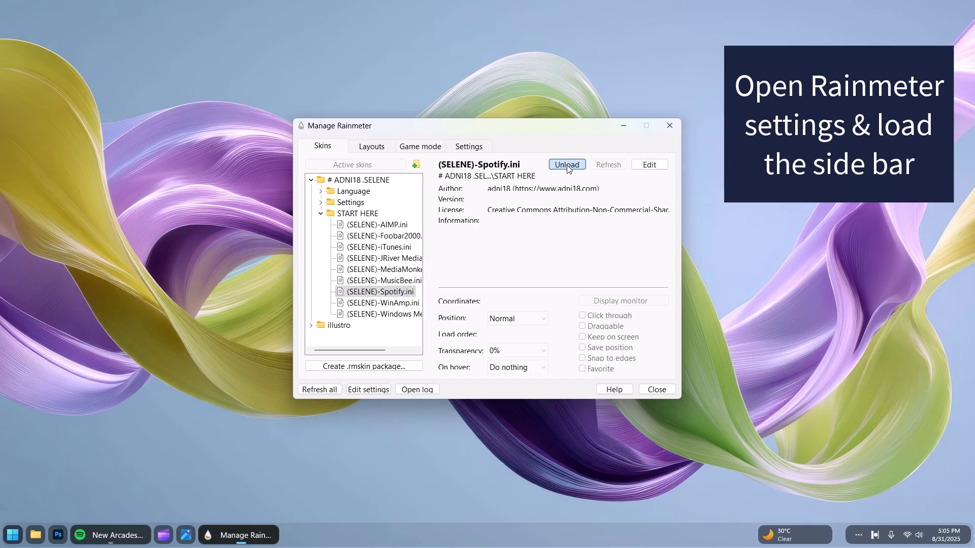
- Set the Spotify skin's position to On desktop, close the manager, and move the sidebar near the desktop's right edge
click(544, 318)
click(502, 330)
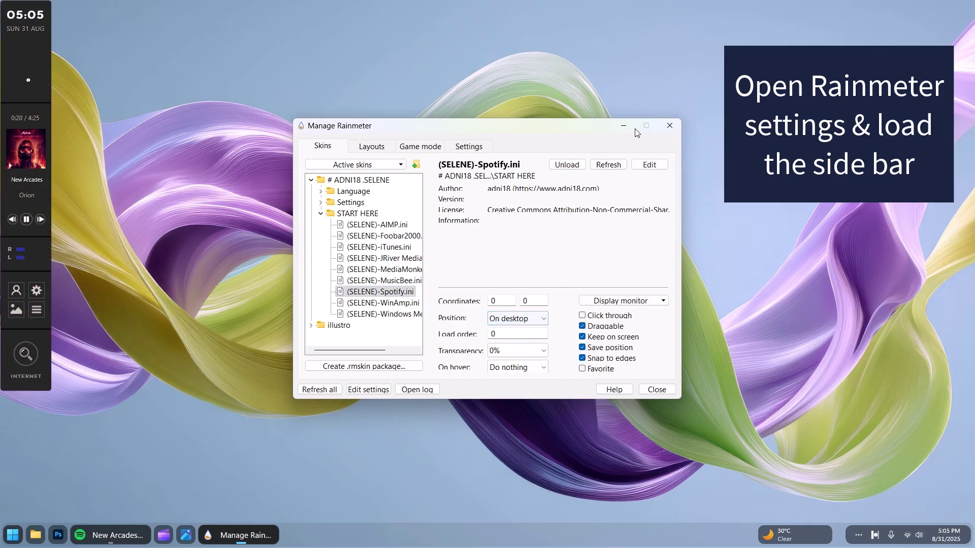
click(669, 125)
drag(40, 96, 936, 175)
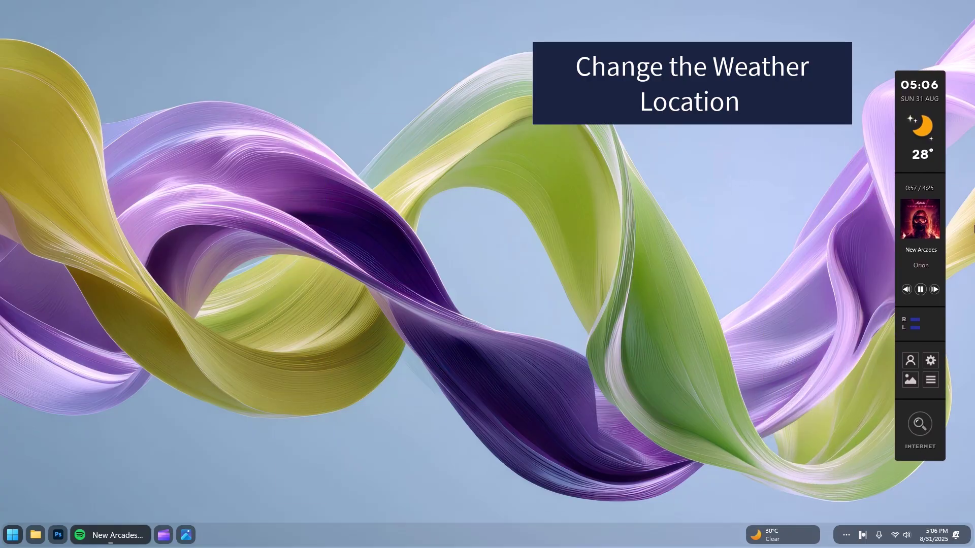
- Open the SELENE sidebar's weather settings and move the settings panel away from the desktop corner
right_click(920, 133)
mouse_move(905, 168)
mouse_move(799, 195)
click(838, 186)
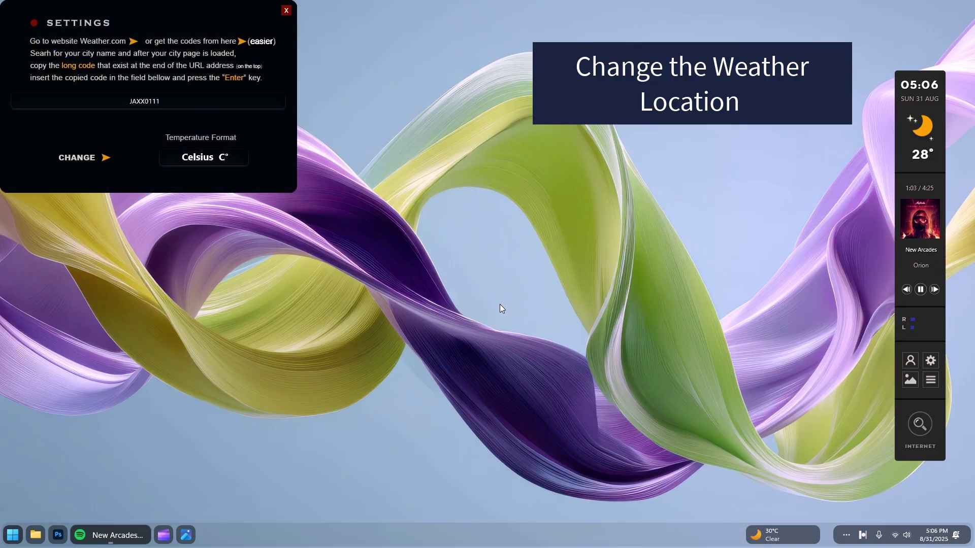
drag(175, 6, 259, 90)
- Open weather.codes from the settings panel, search for tokyo, copy the Tokyo Prefecture code JAXX0111, and close the browser
click(326, 131)
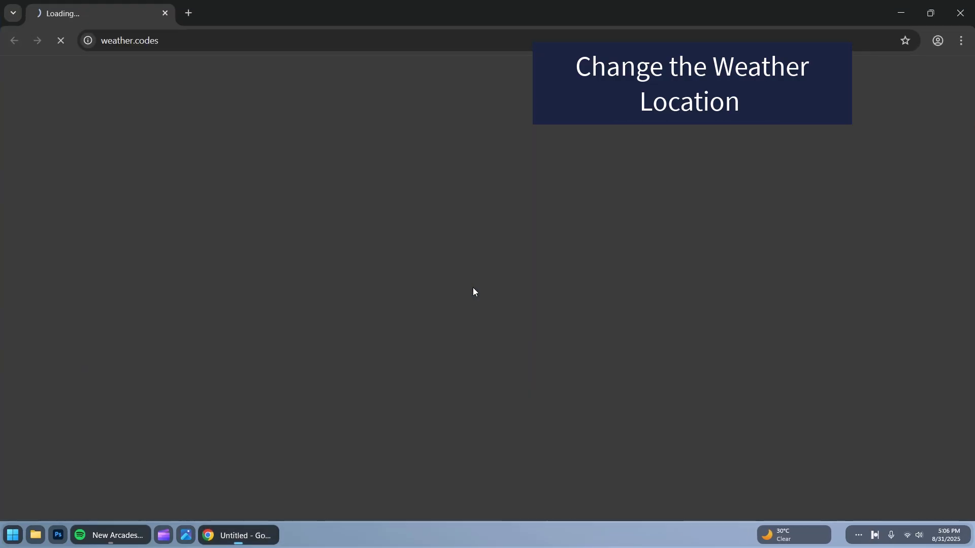
click(128, 197)
click(114, 240)
click(208, 206)
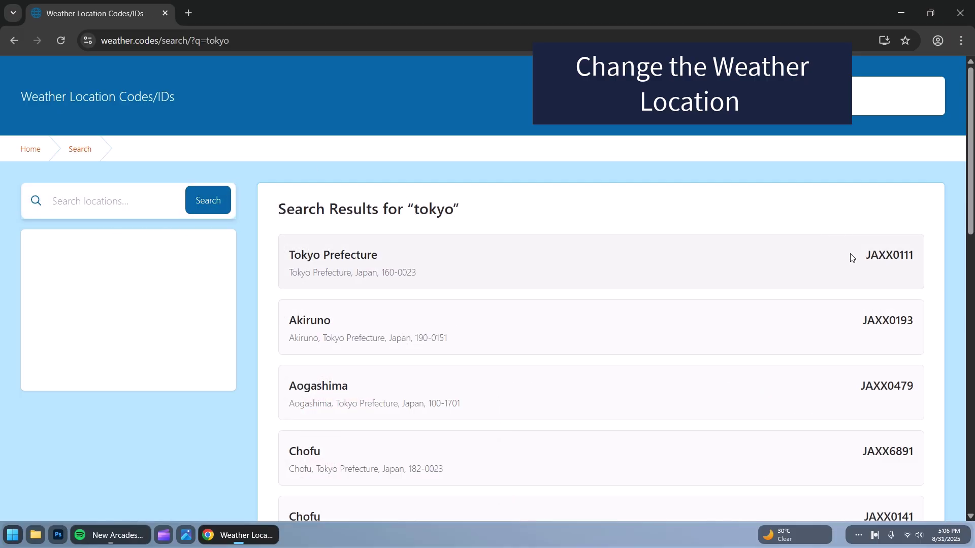
double_click(889, 255)
right_click(890, 257)
click(827, 276)
click(960, 13)
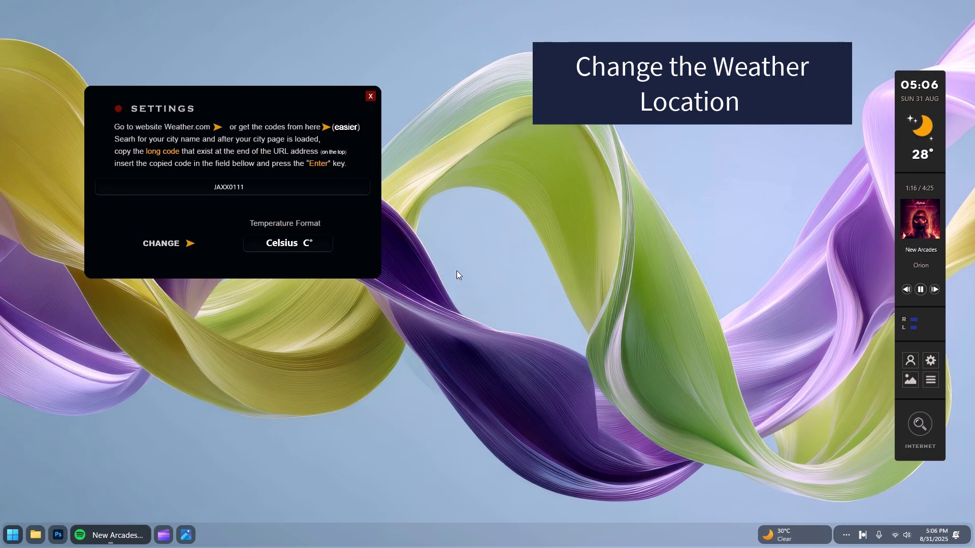
- Paste JAXX0111 as the weather location code, close the settings panel, and refresh the sidebar skin
right_click(235, 184)
click(265, 235)
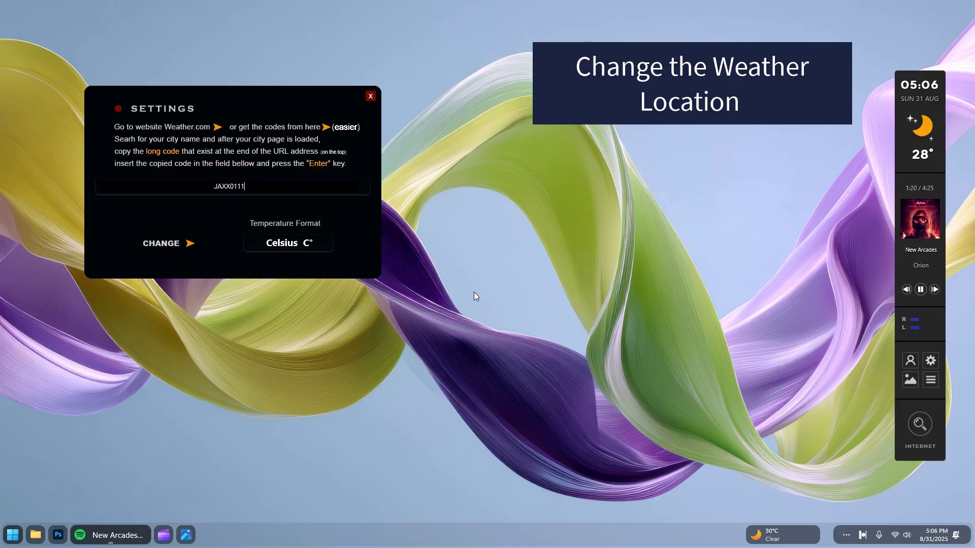
click(369, 97)
right_click(916, 152)
click(863, 245)
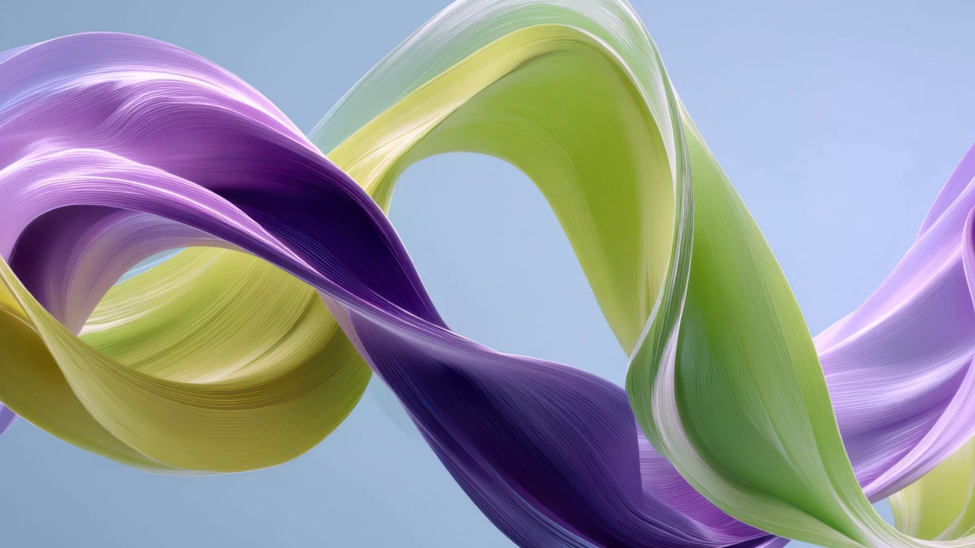